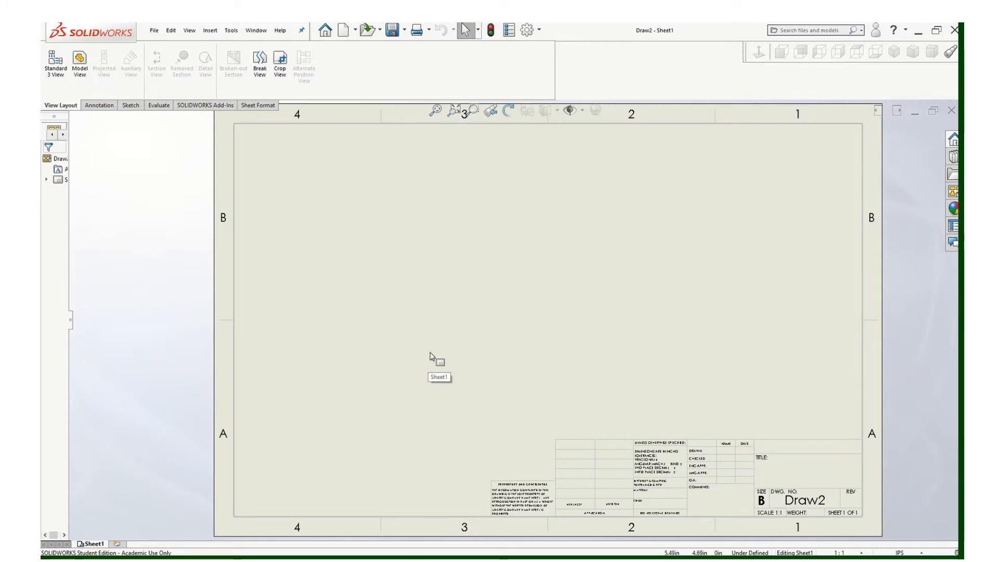
Insert the standard three views of the open part Sample Drawing 132_SU2020 (2) on the sheet
drag(68, 243, 151, 235)
click(56, 64)
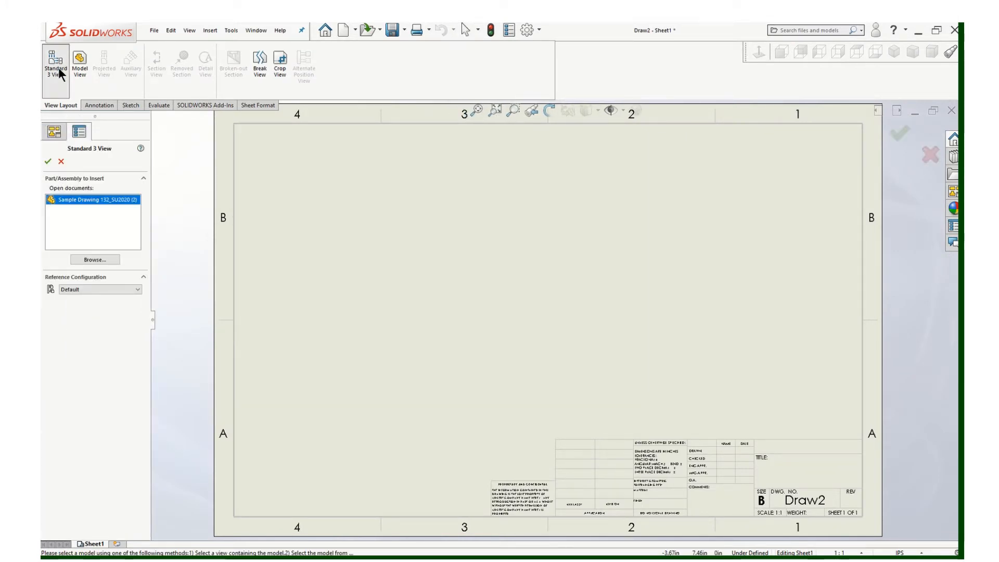
click(48, 161)
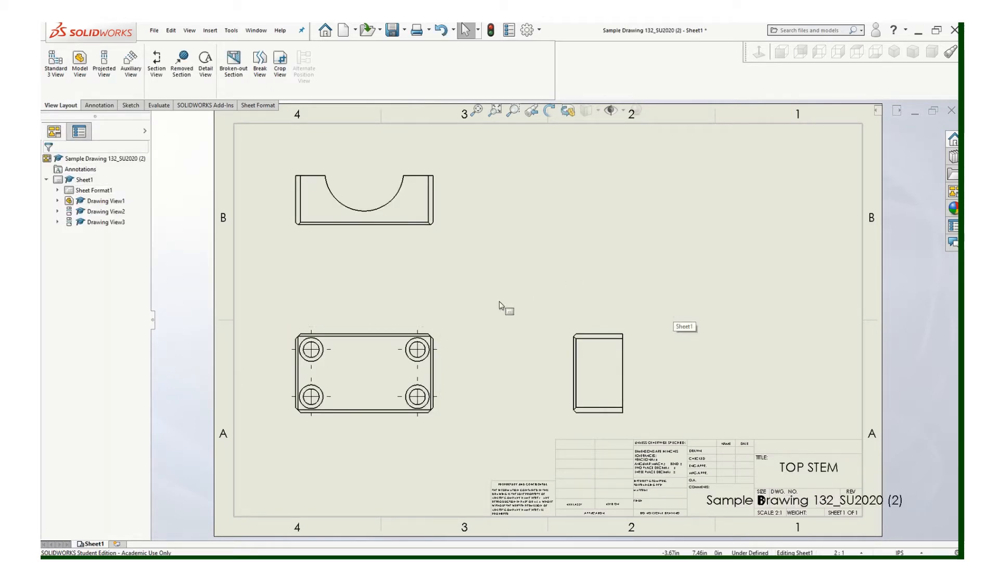
Delete the front, top and right drawing views from the sheet
click(416, 423)
key(Delete)
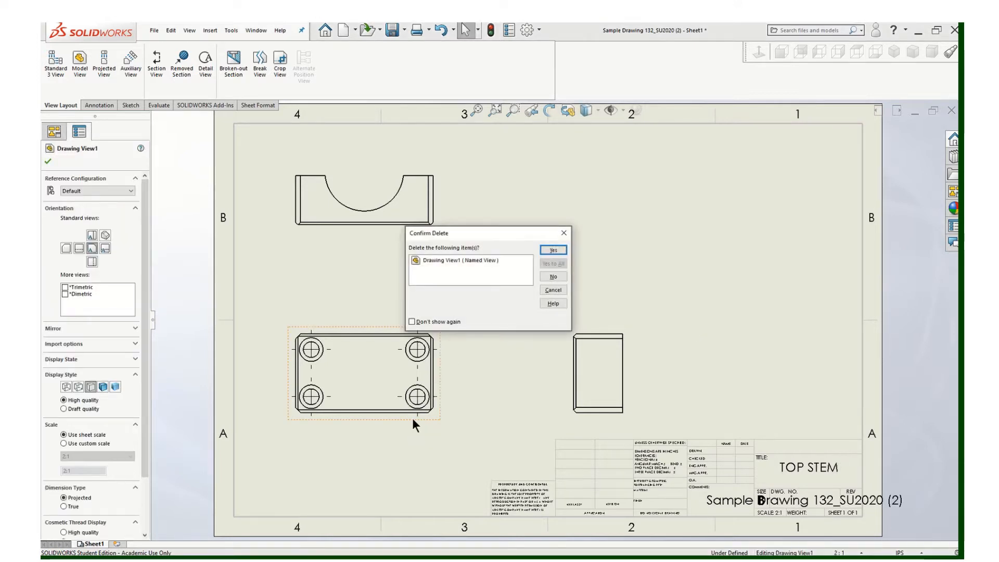
click(553, 250)
click(421, 239)
key(Delete)
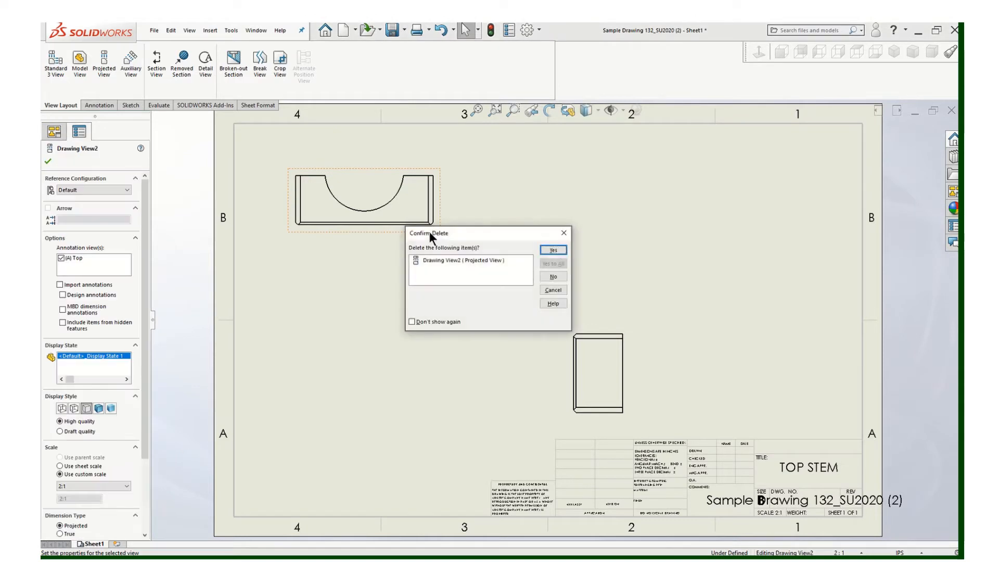
click(553, 250)
click(574, 335)
key(Delete)
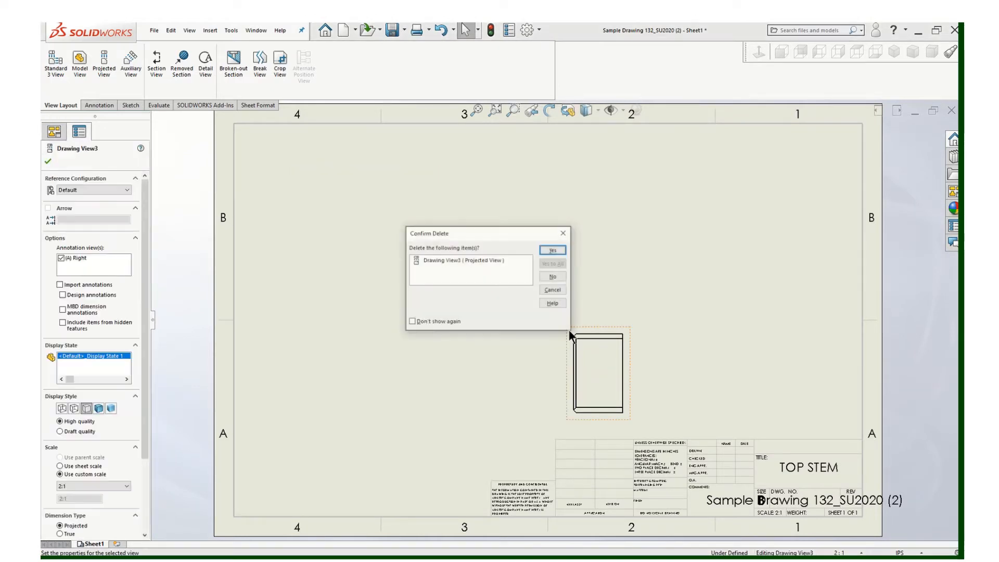
click(552, 253)
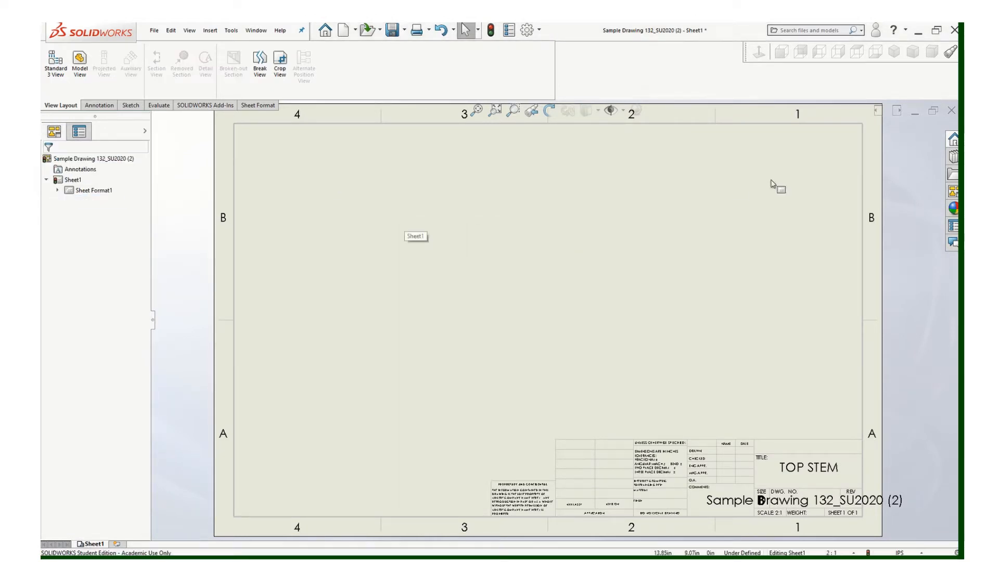
Load the part Sample Drawing 132_SU2020 (2) into the View Palette
click(949, 192)
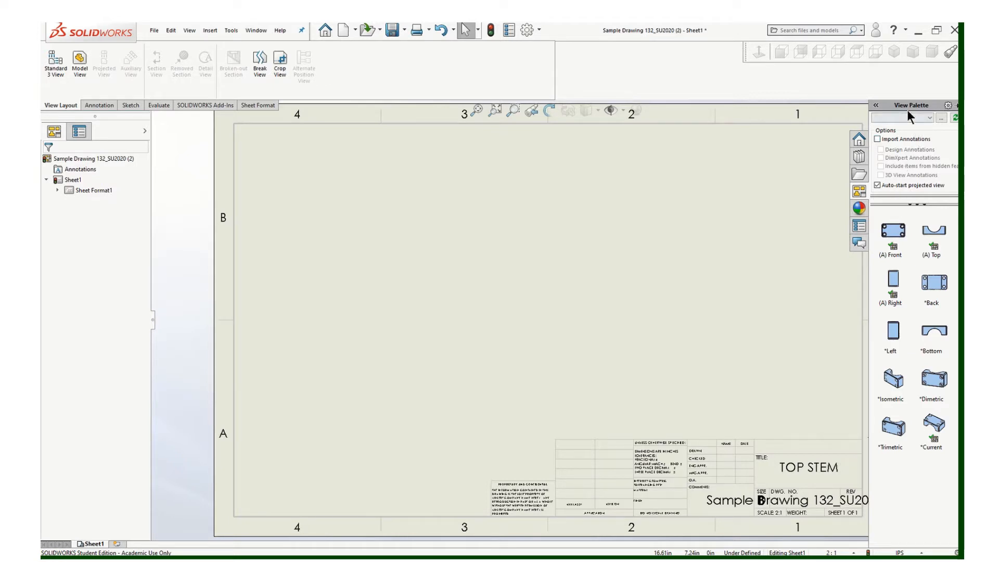
click(930, 117)
click(913, 127)
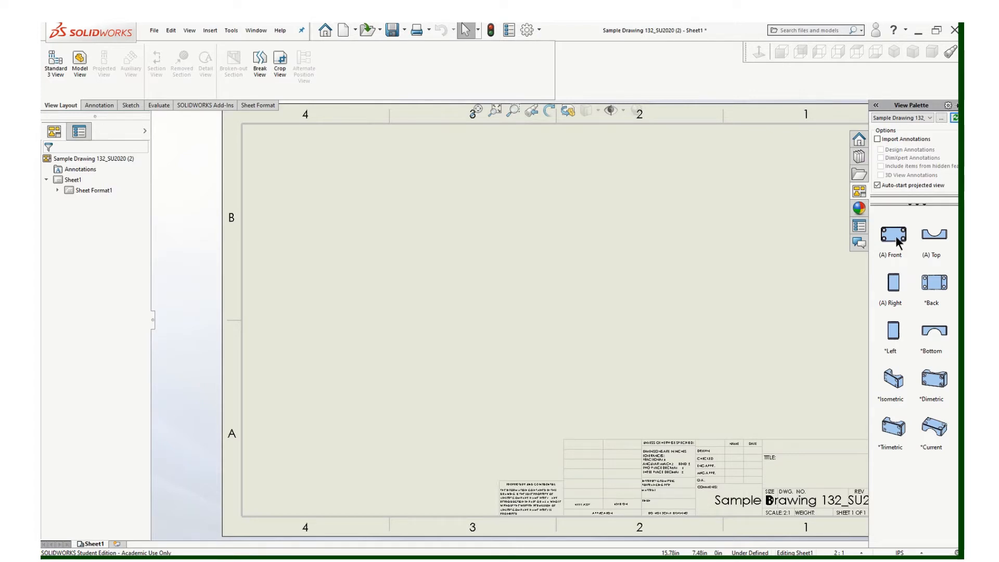
Place the front view with projected top, right and isometric views, and move the isometric view fully inside the sheet border
drag(895, 236, 433, 345)
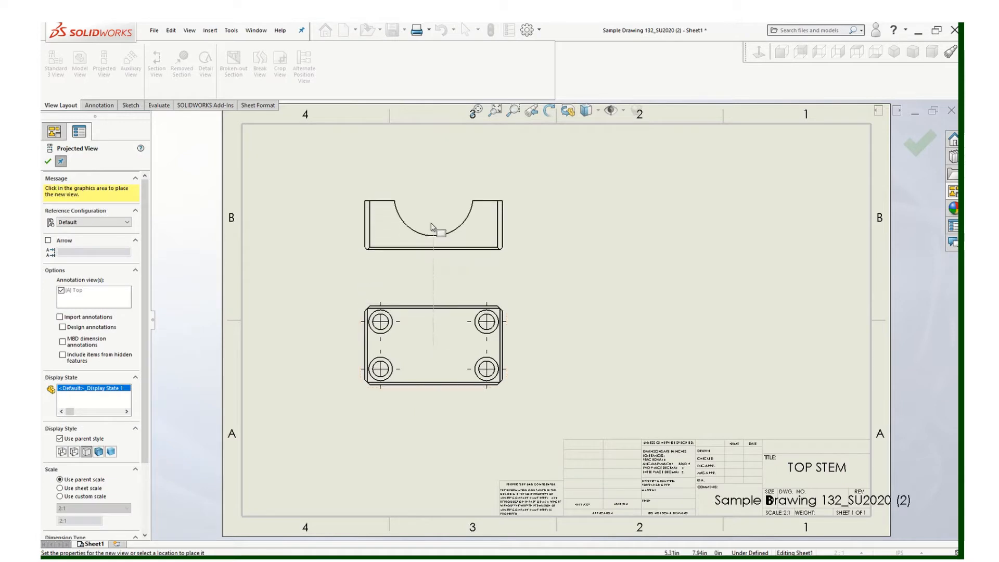
click(433, 226)
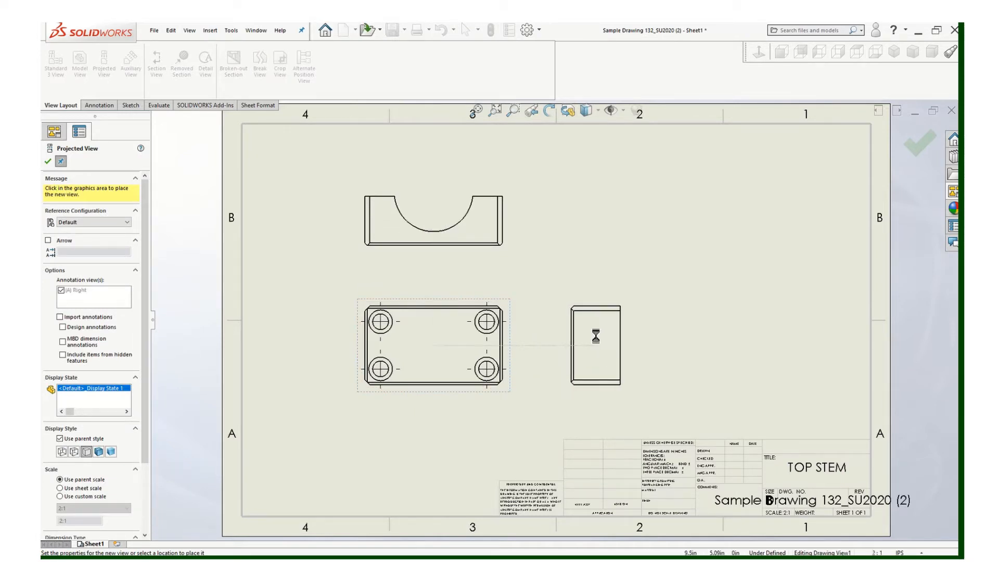
click(601, 337)
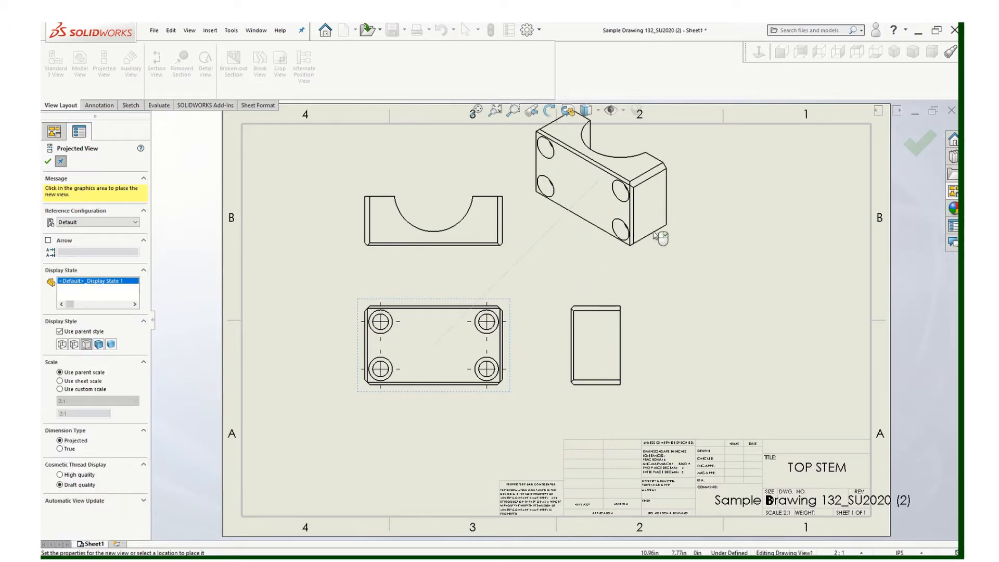
click(662, 241)
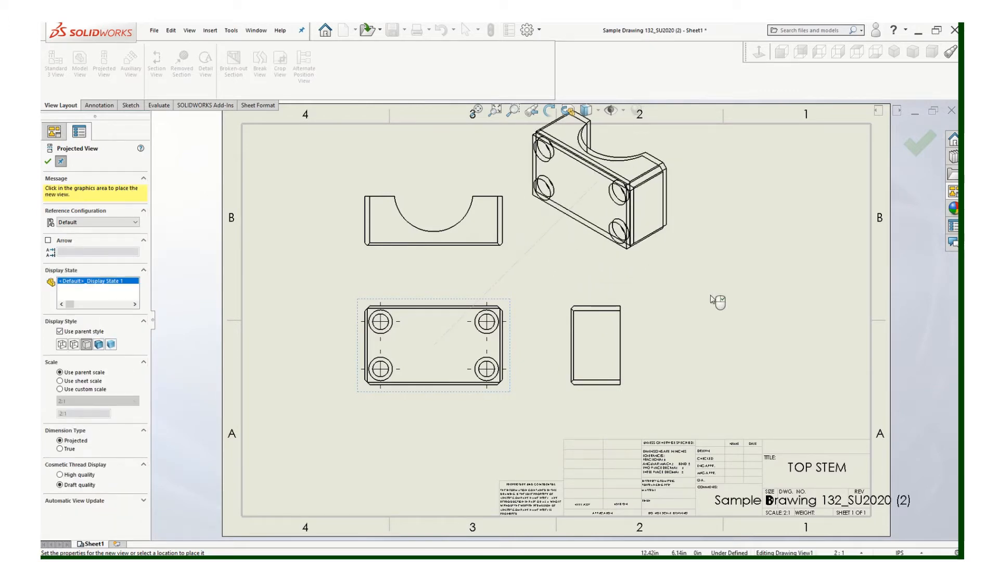
key(Escape)
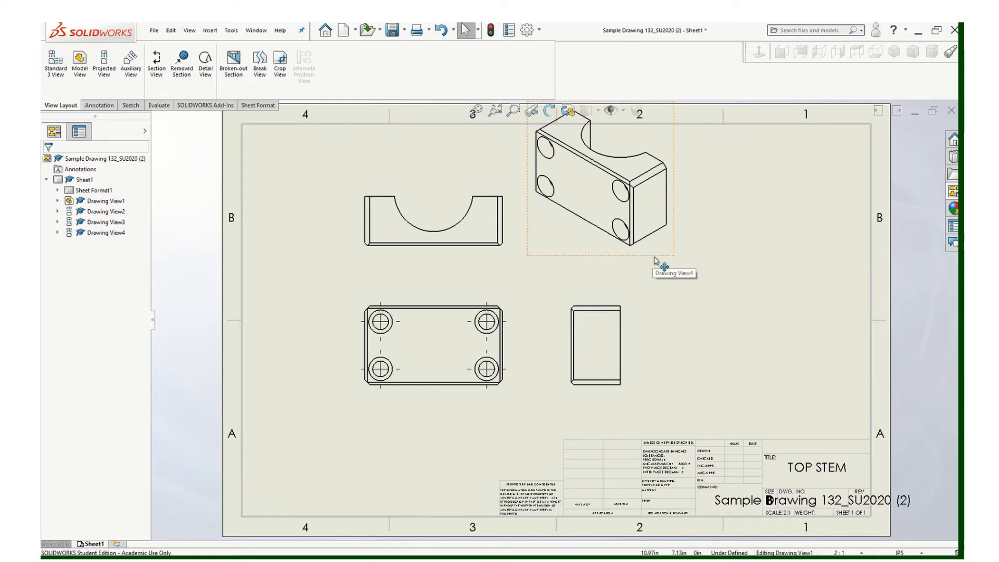
drag(655, 262, 711, 294)
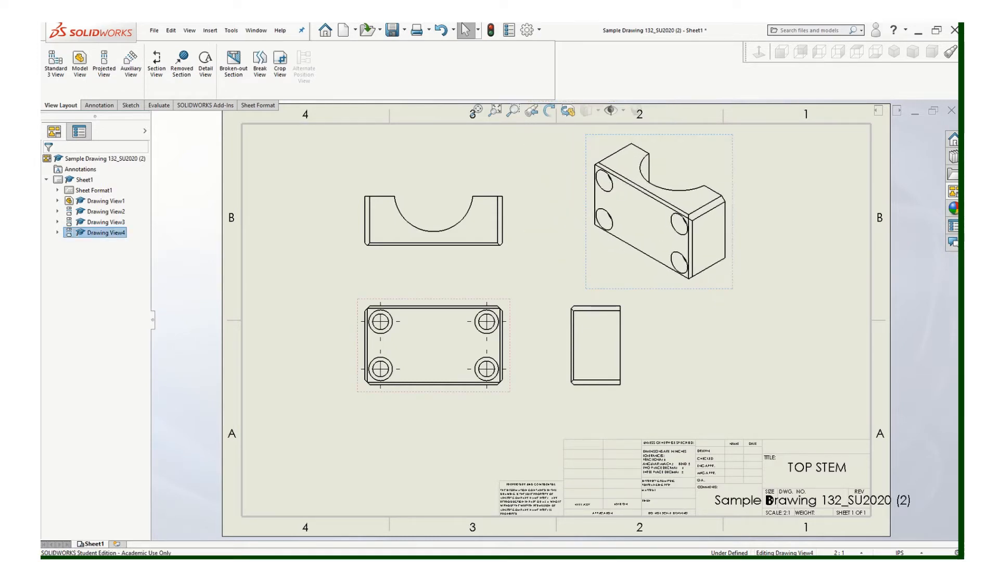
click(528, 451)
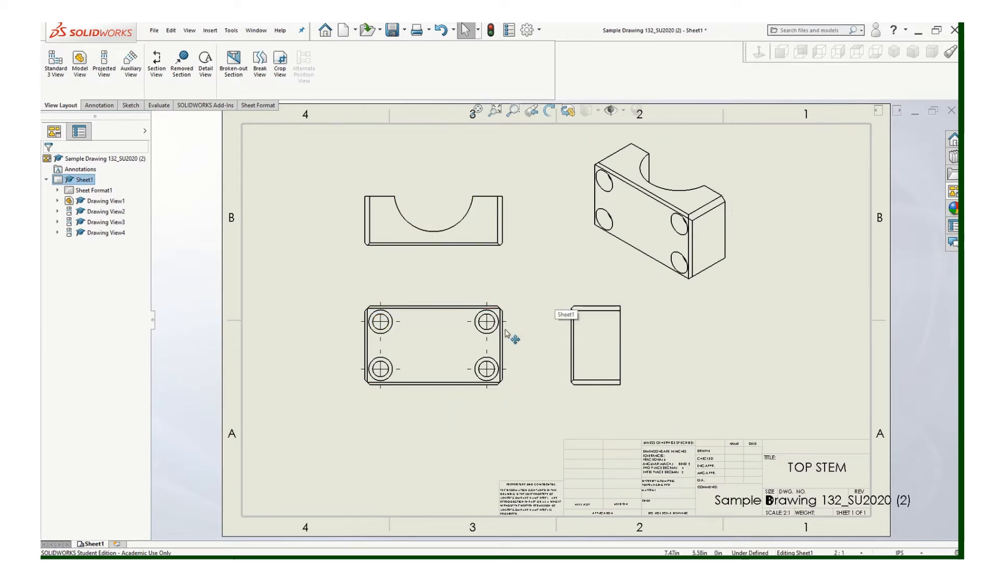
Set the front view's display style to Hidden Lines Visible
click(415, 396)
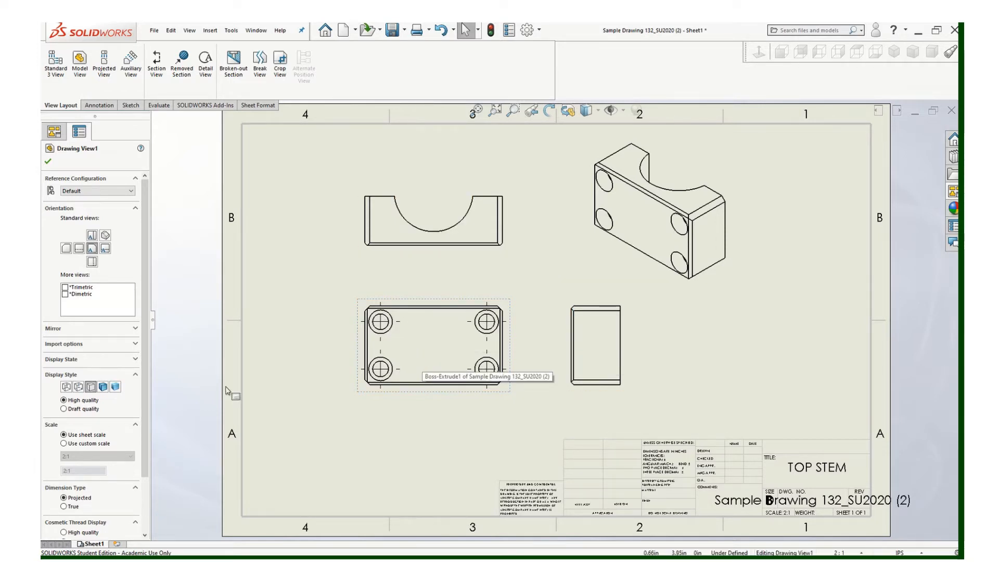
click(78, 387)
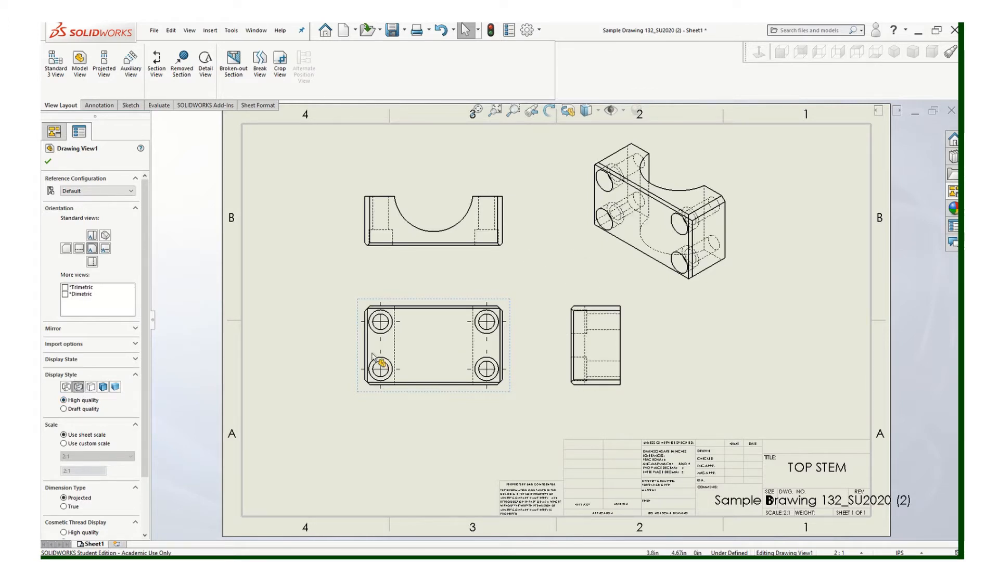
Try a custom scale of 4:1 on the front view and set it back to 2:1
click(63, 443)
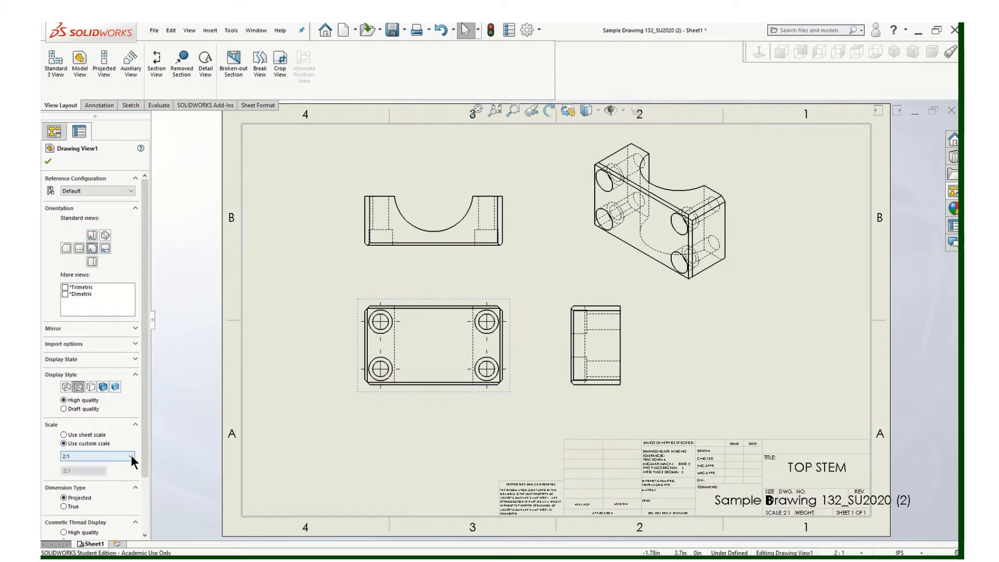
click(130, 455)
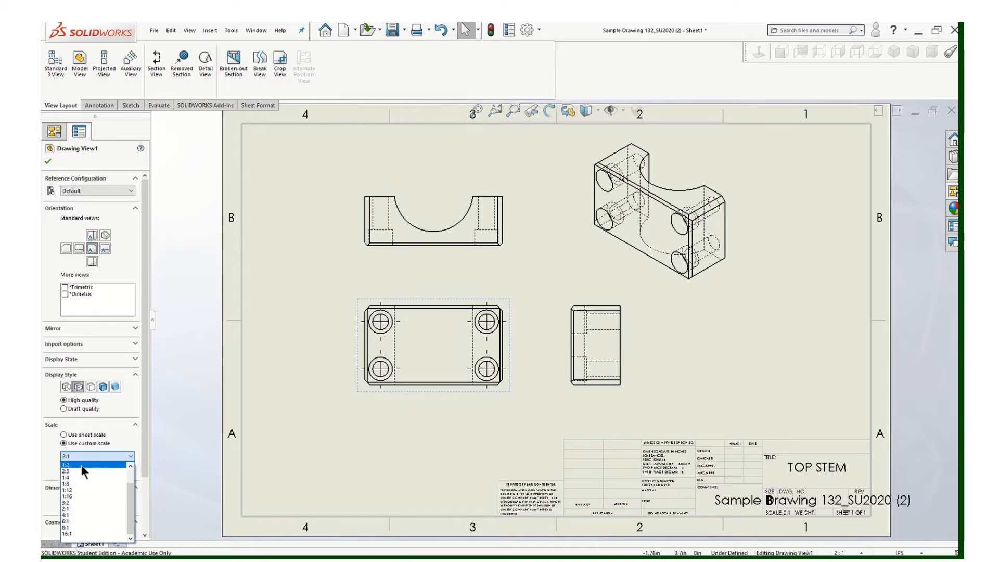
click(75, 514)
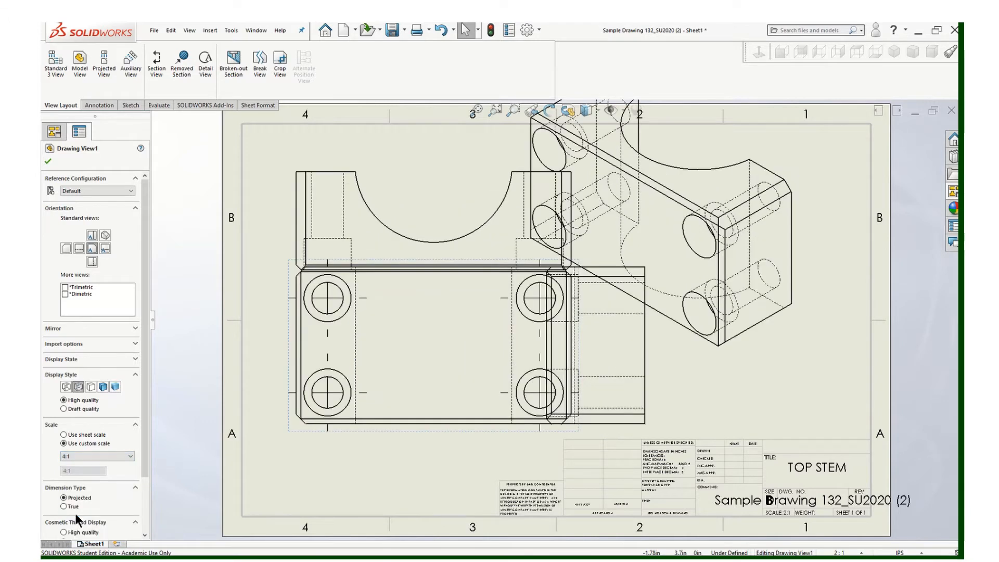
click(125, 455)
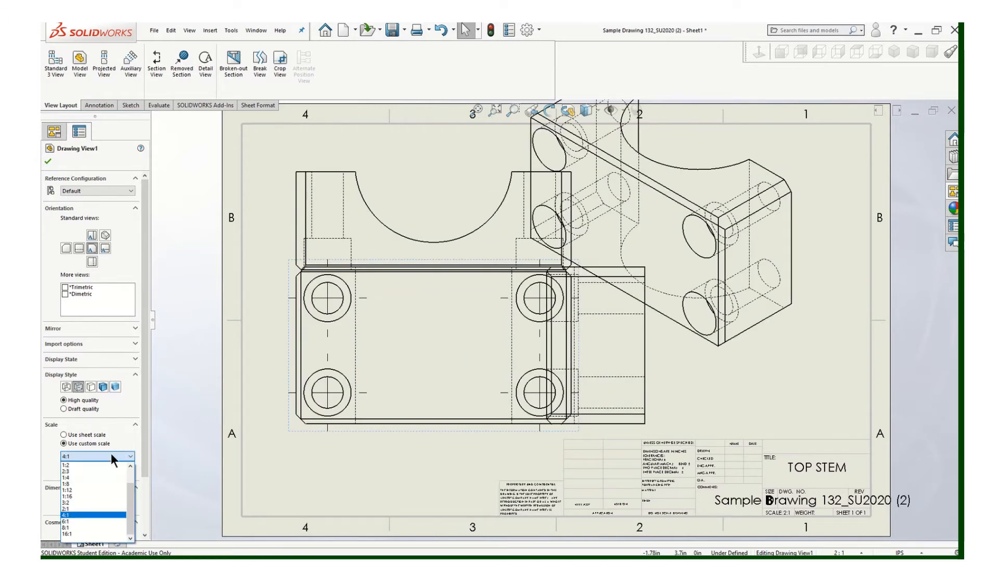
click(71, 507)
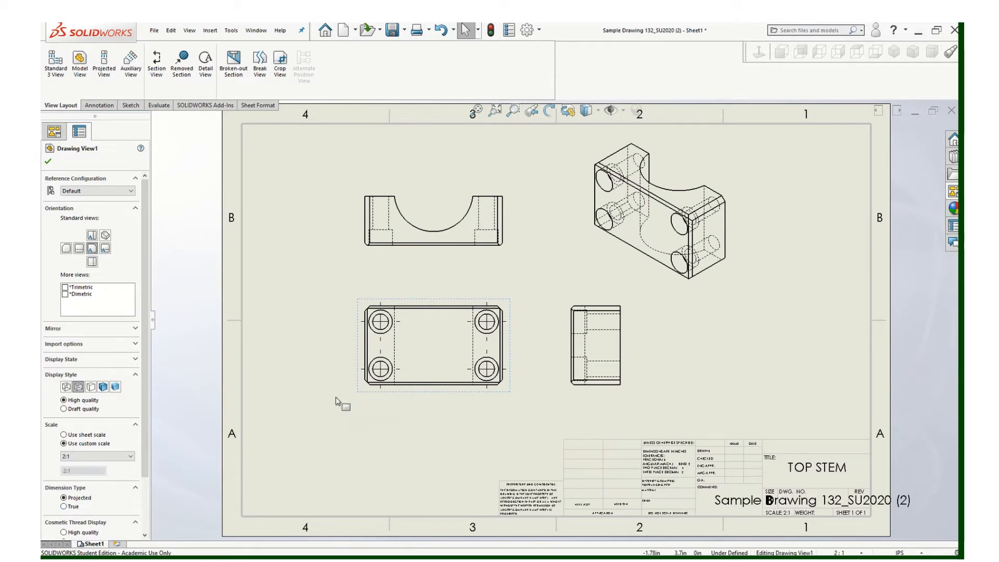
click(50, 161)
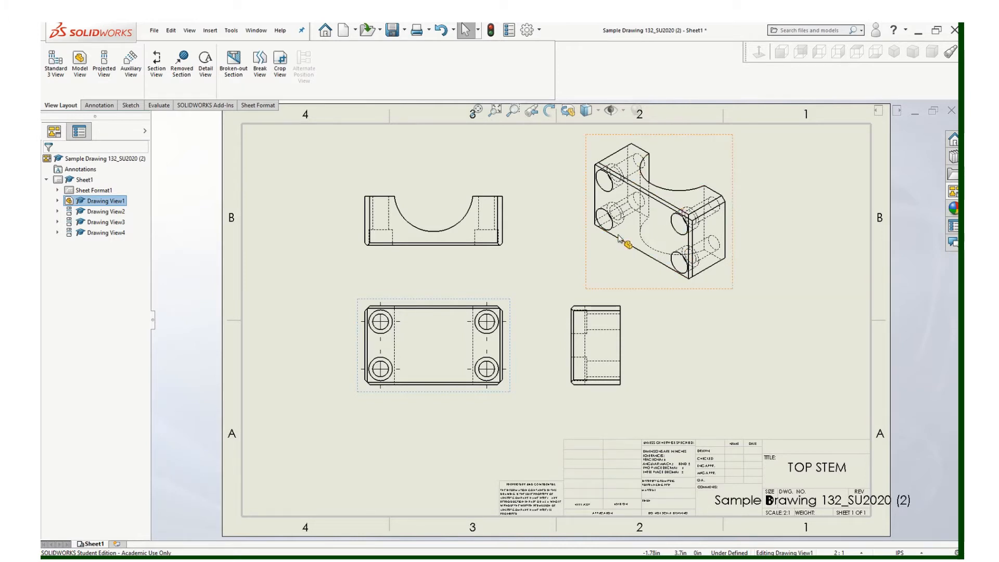
Set the isometric view's display style to Hidden Lines Removed
click(668, 287)
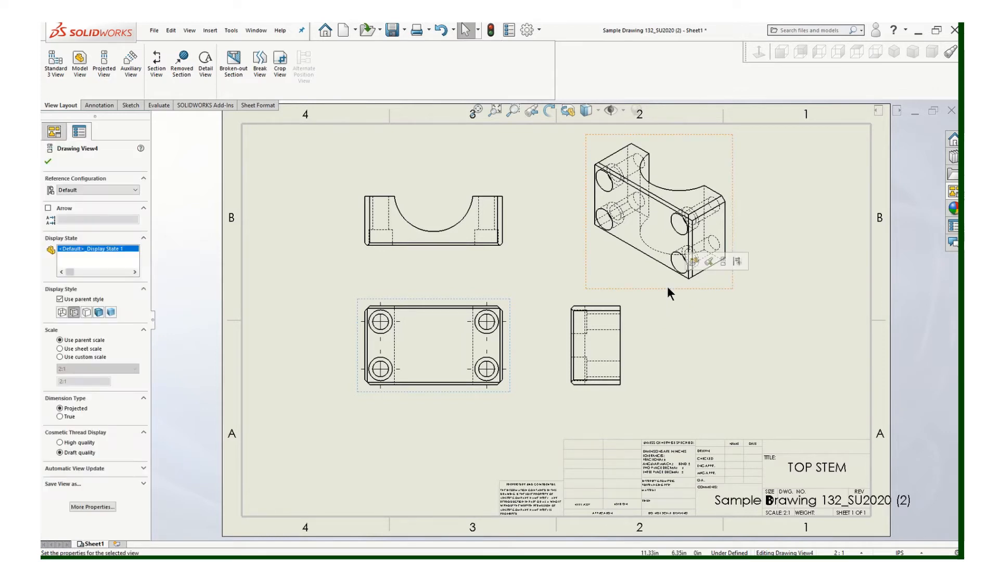
click(85, 312)
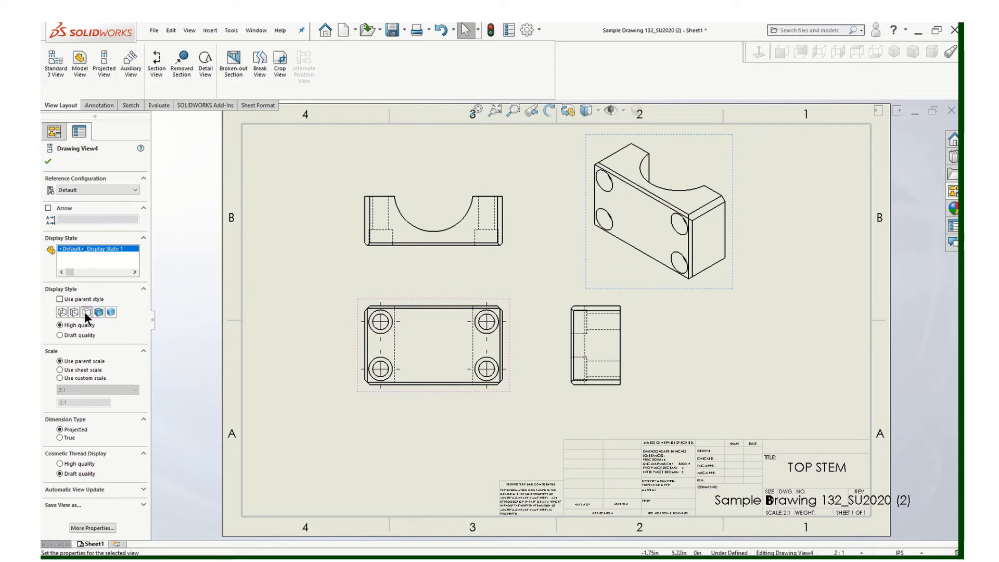
click(47, 161)
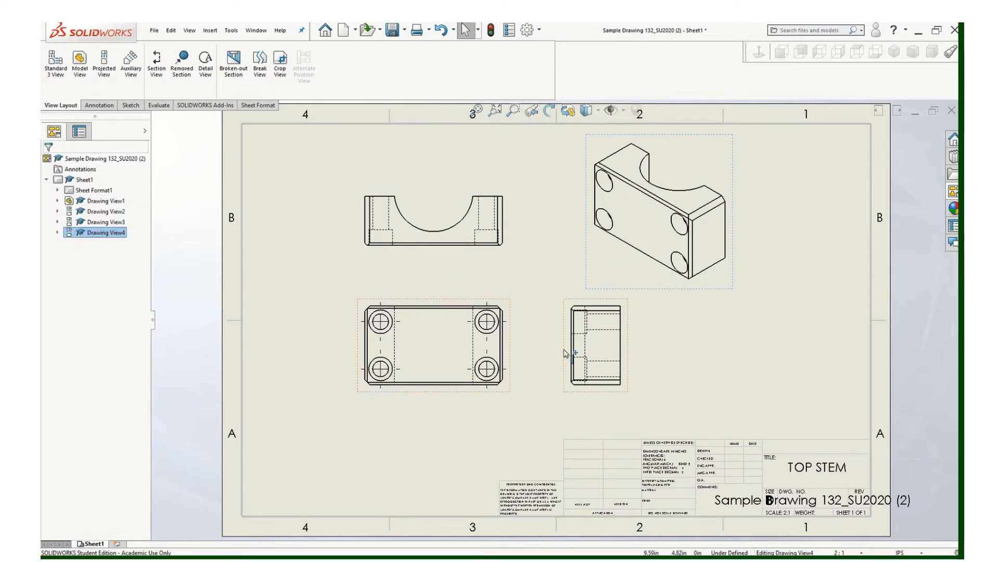
click(750, 400)
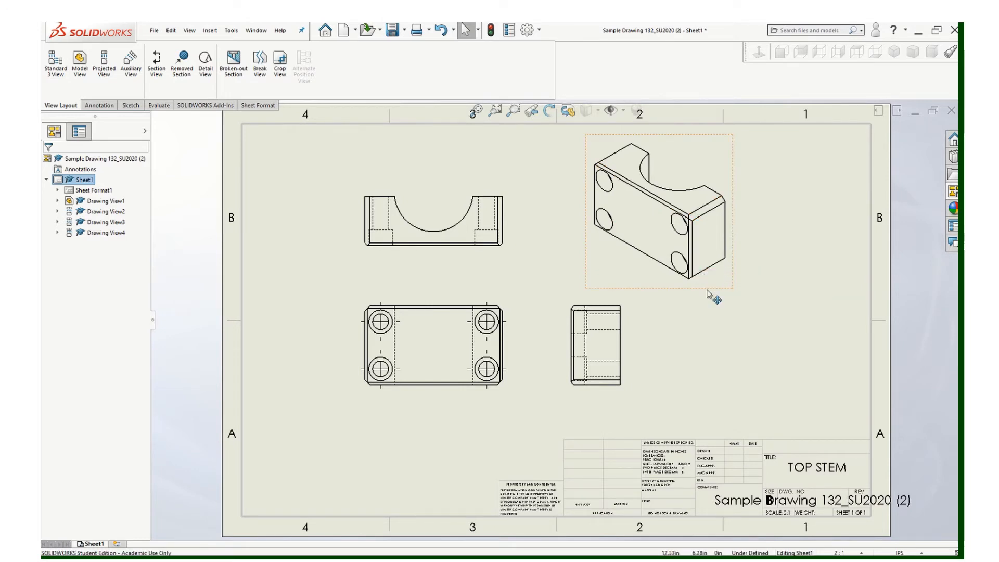
Delete the isometric view and place the part's Current view from the View Palette above and beyond the right view
click(706, 288)
key(Delete)
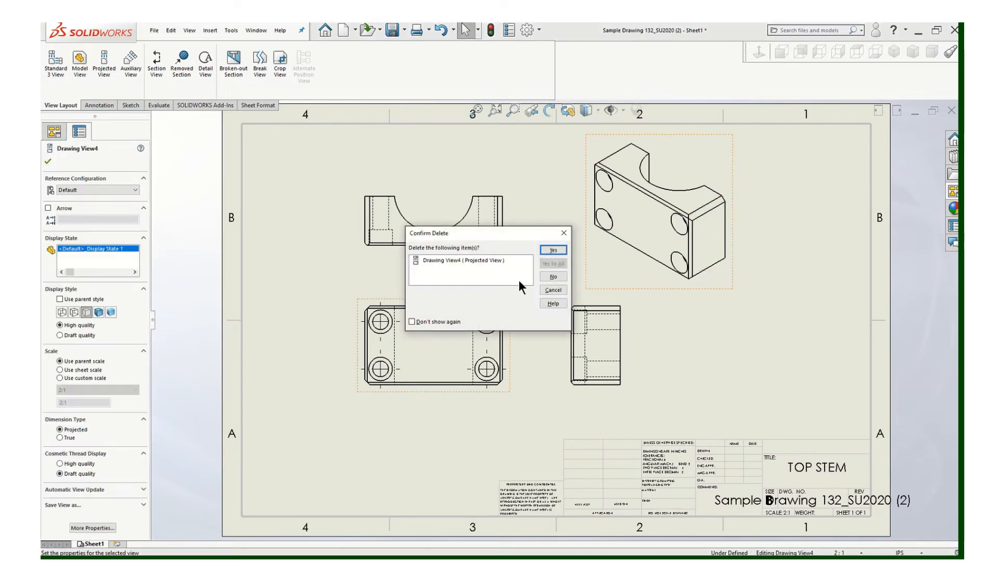
click(555, 250)
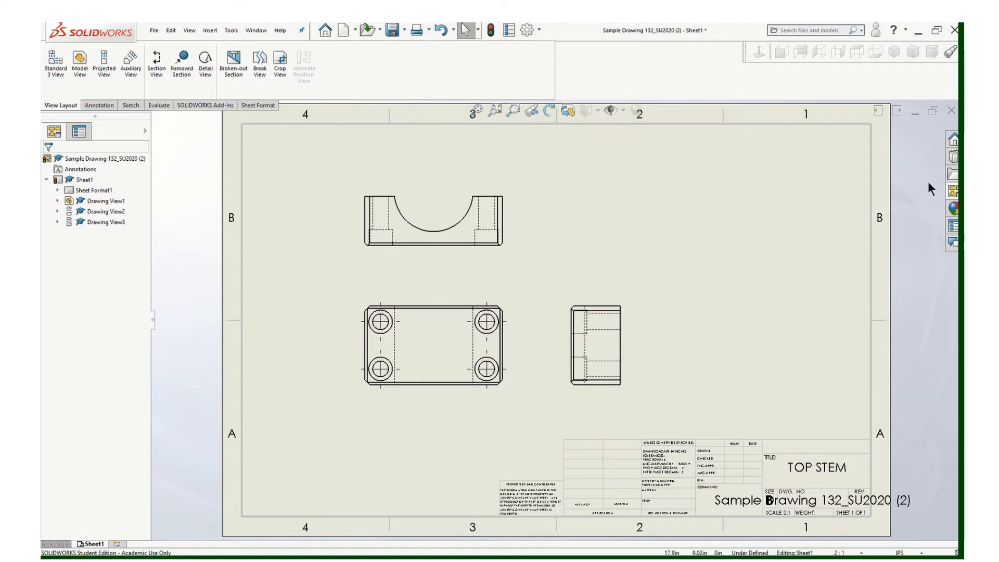
click(954, 192)
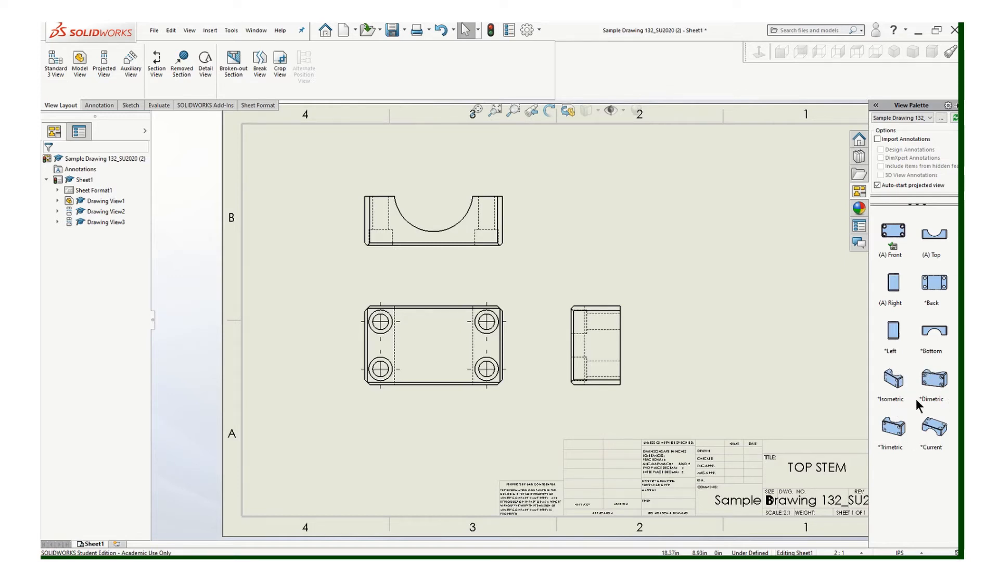
drag(935, 430, 710, 311)
key(Escape)
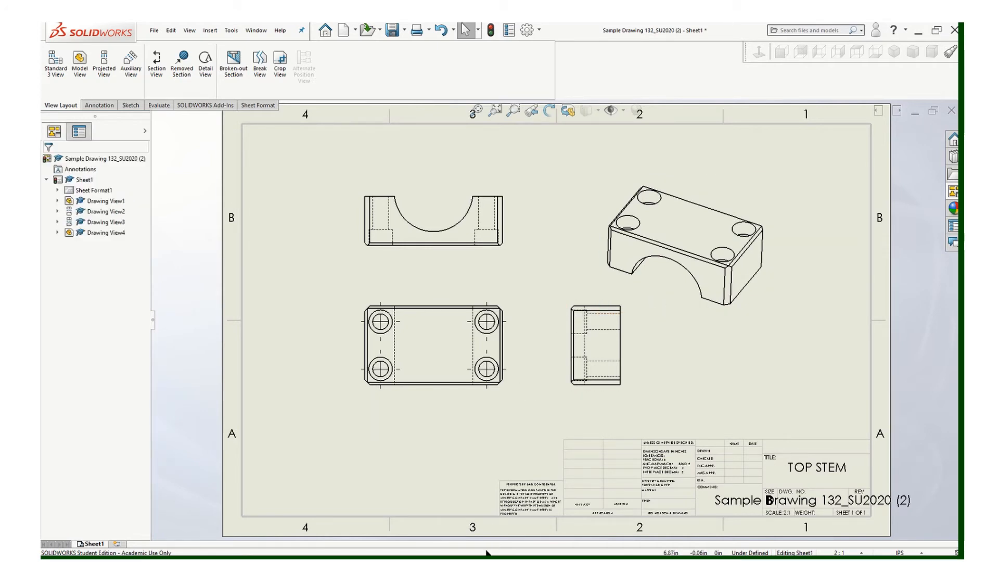
Switch to the window of the part model Sample Drawing 132_SU2020 (2)
mouse_move(452, 559)
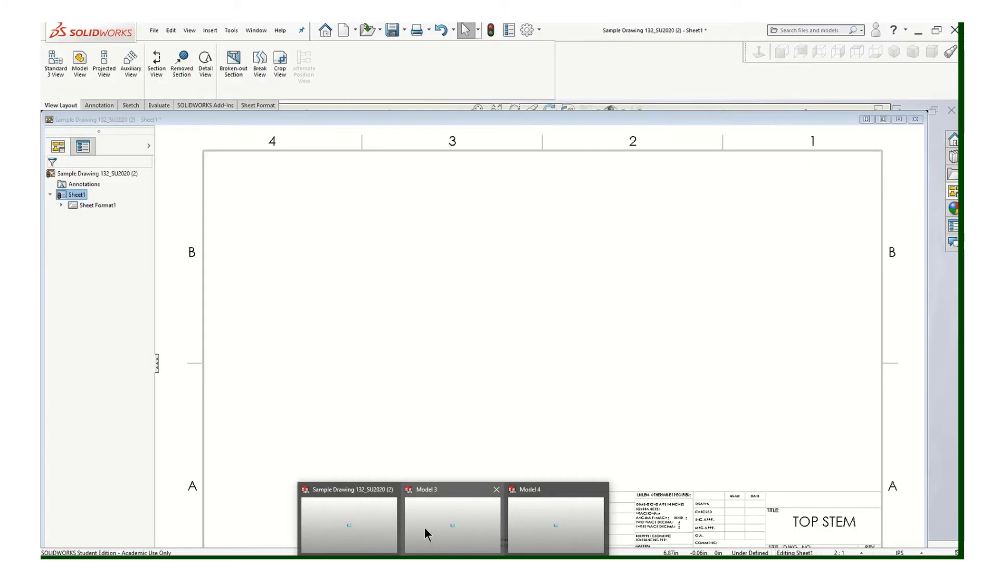
click(425, 527)
mouse_move(453, 560)
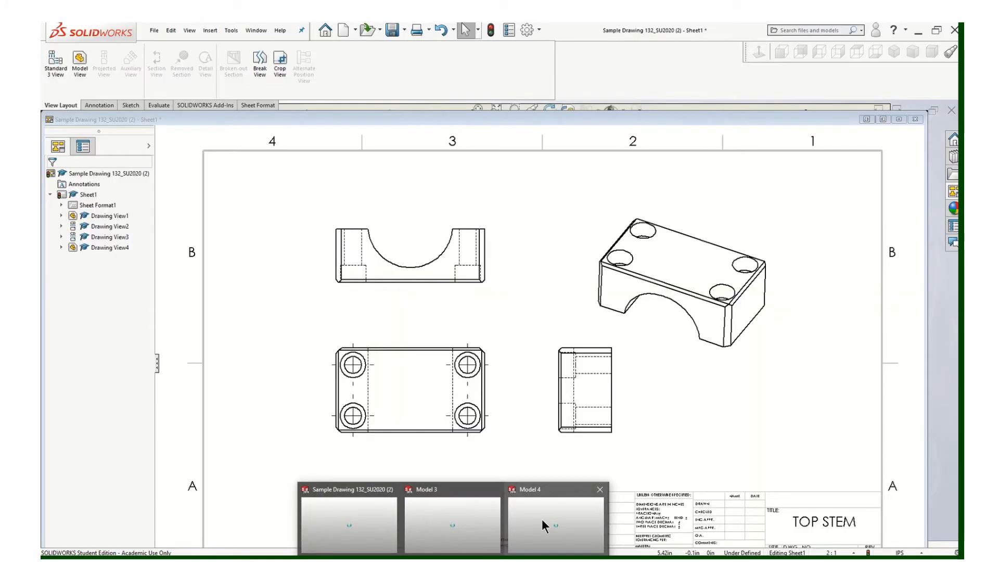
click(542, 519)
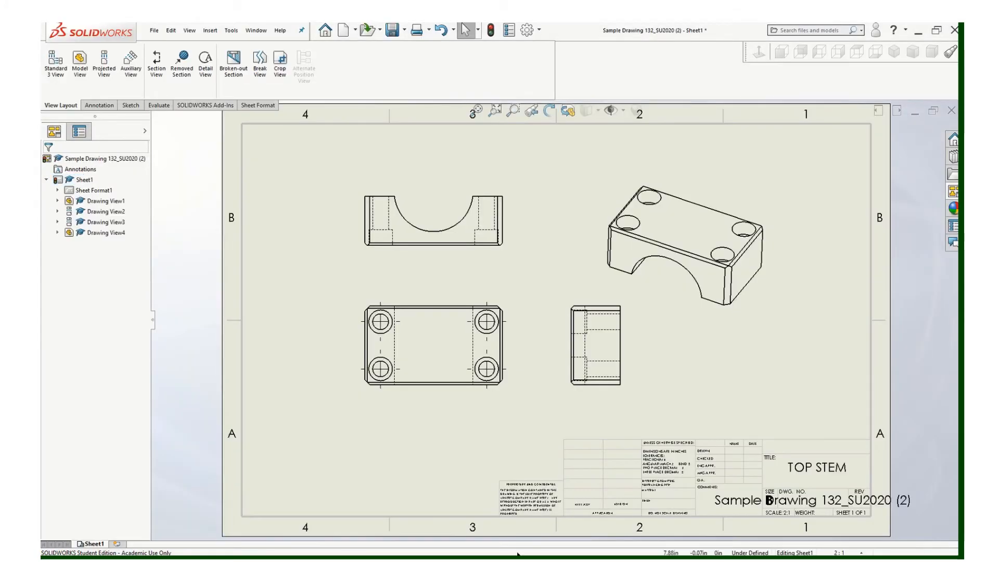
mouse_move(403, 532)
click(372, 516)
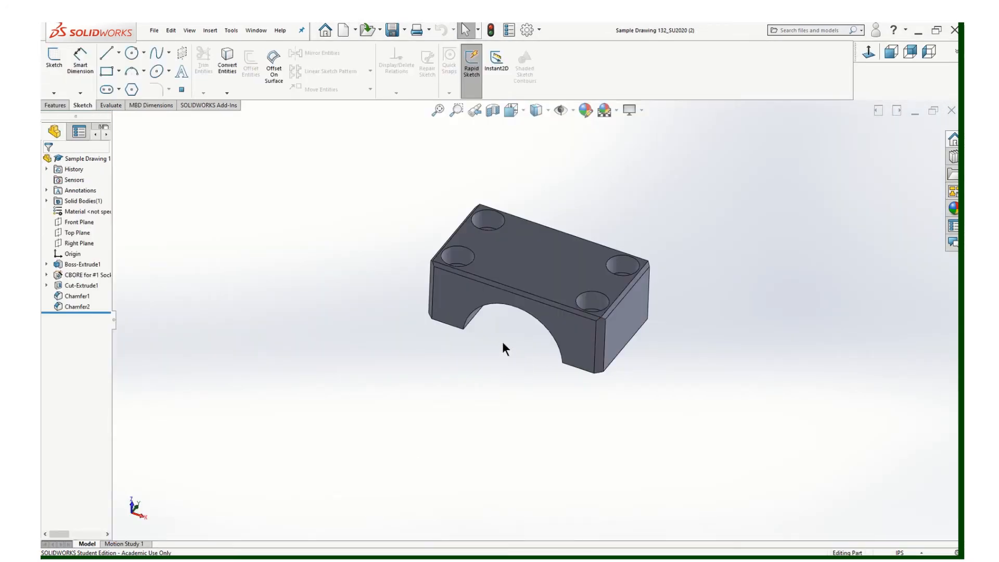
scroll(503, 339, down, 2)
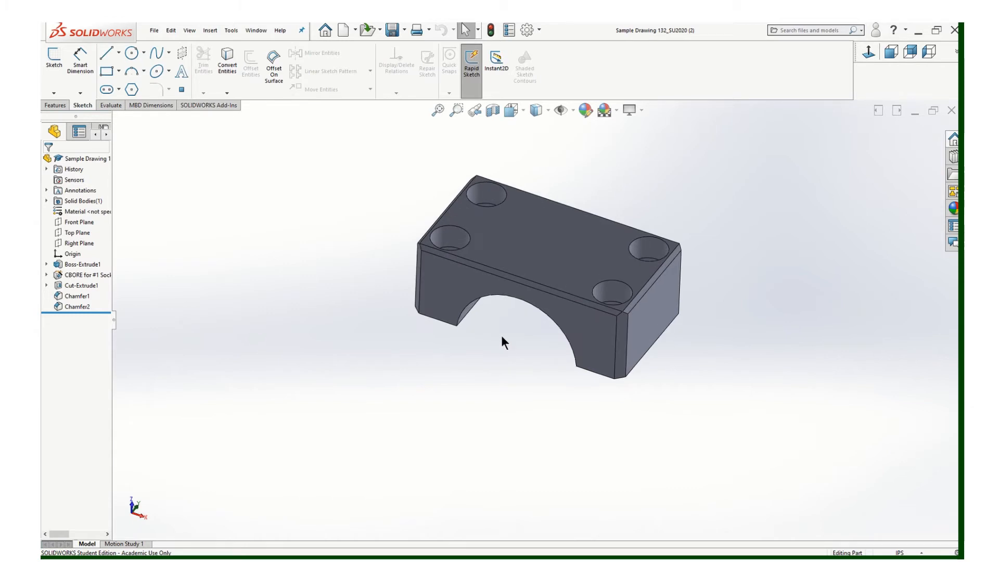
scroll(501, 335, up, 1)
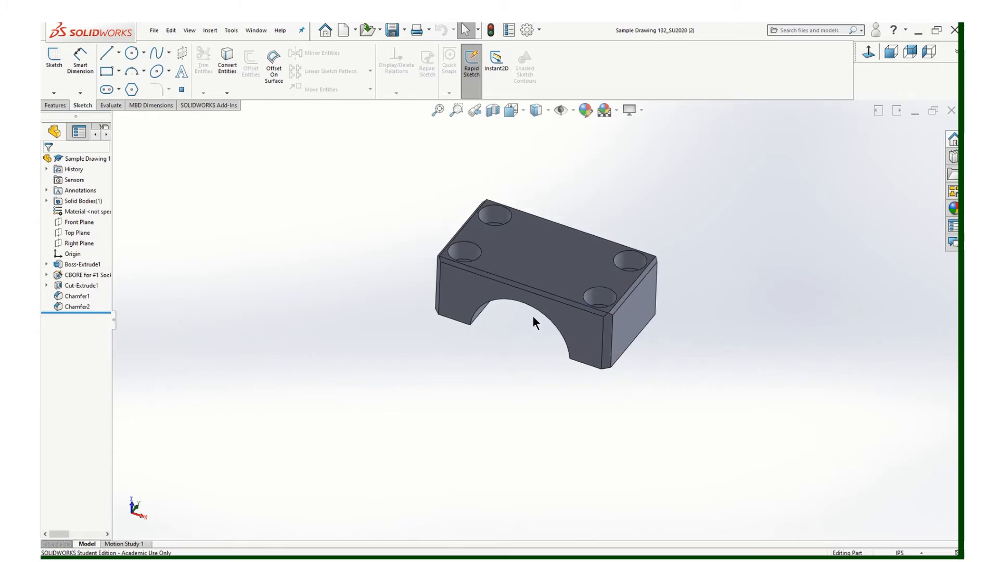
scroll(535, 311, up, 1)
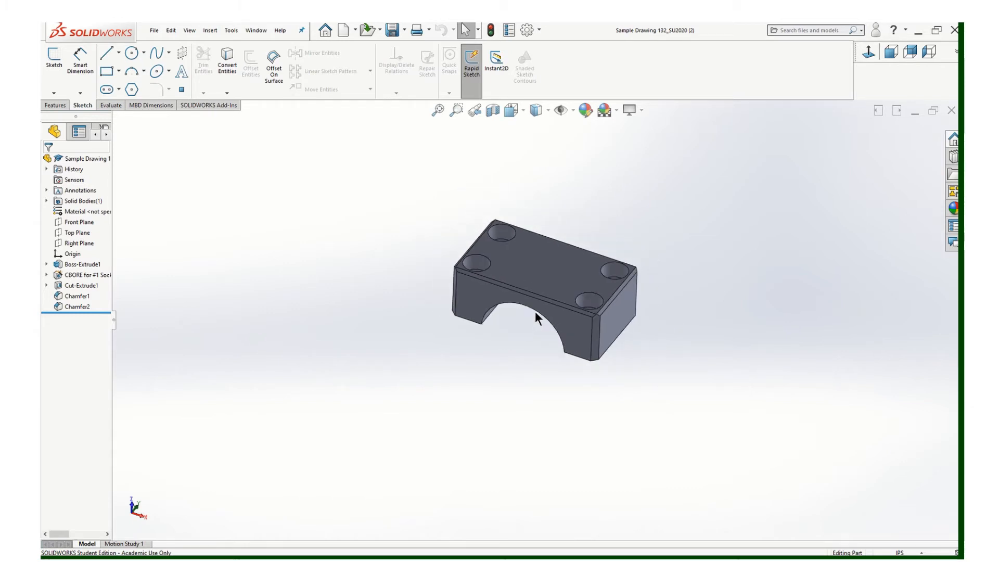
scroll(535, 311, up, 3)
scroll(533, 309, down, 3)
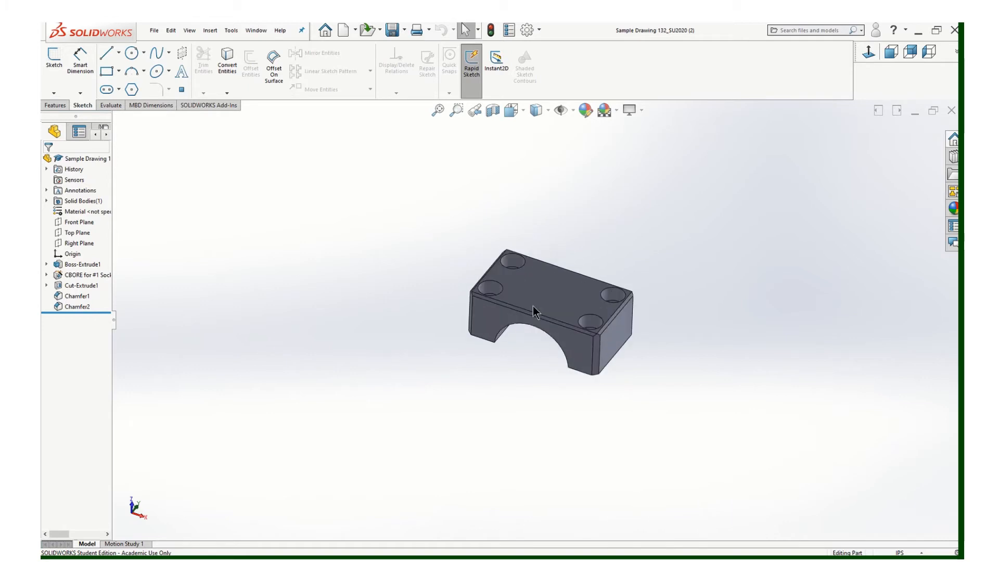
ctrl+middle_drag(512, 322, 501, 339)
scroll(501, 336, up, 1)
scroll(503, 331, down, 1)
click(515, 298)
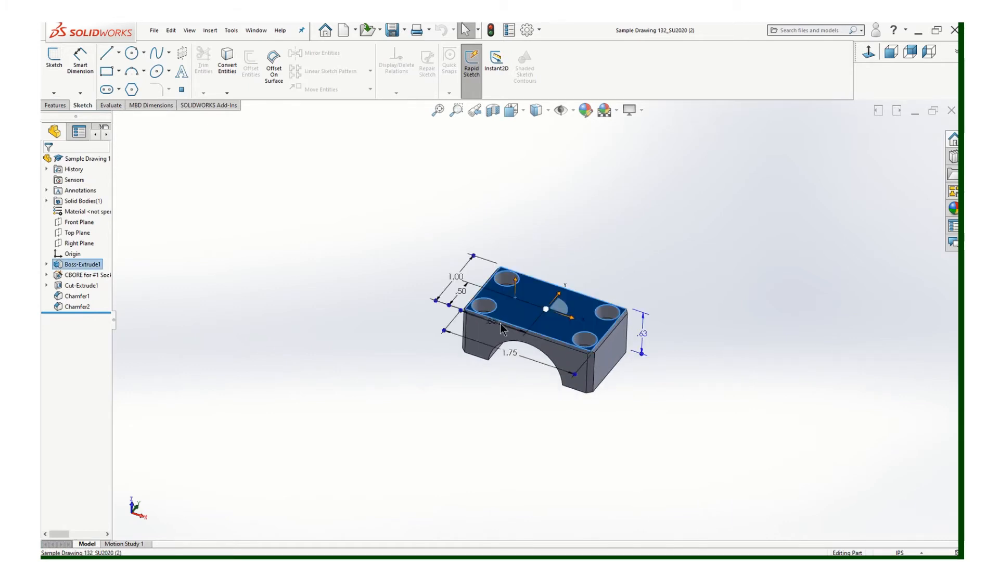
click(500, 325)
key(Escape)
Rotate the part to a steeper pictorial orientation that looks further down into the counterbored holes, and return to the drawing window
middle_drag(585, 298, 550, 332)
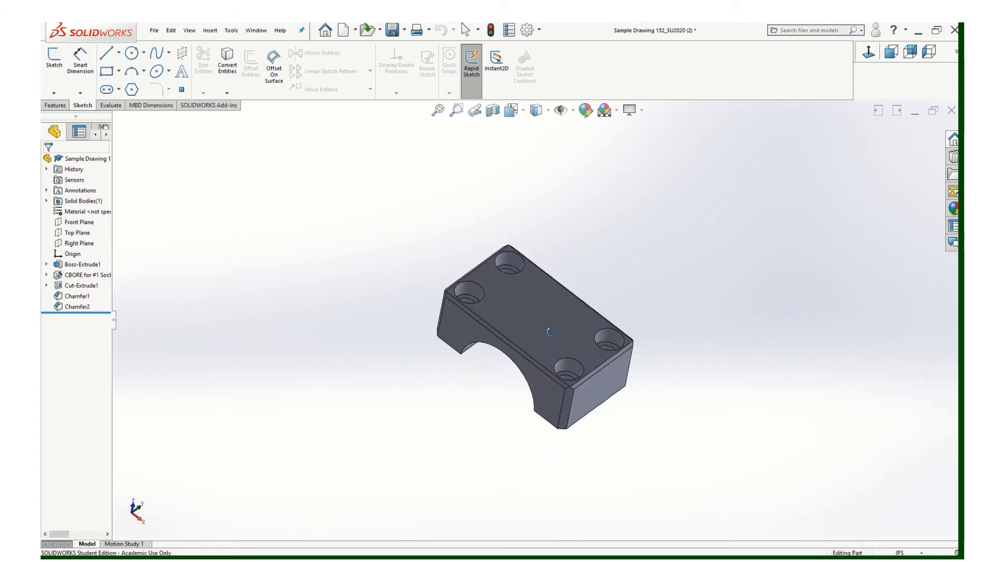
scroll(595, 325, up, 2)
scroll(595, 324, down, 2)
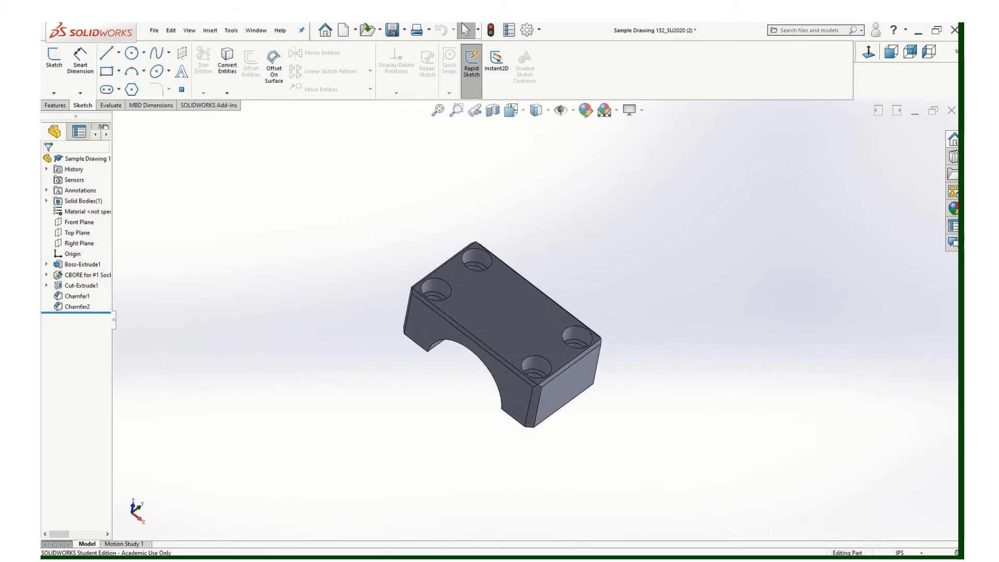
click(520, 540)
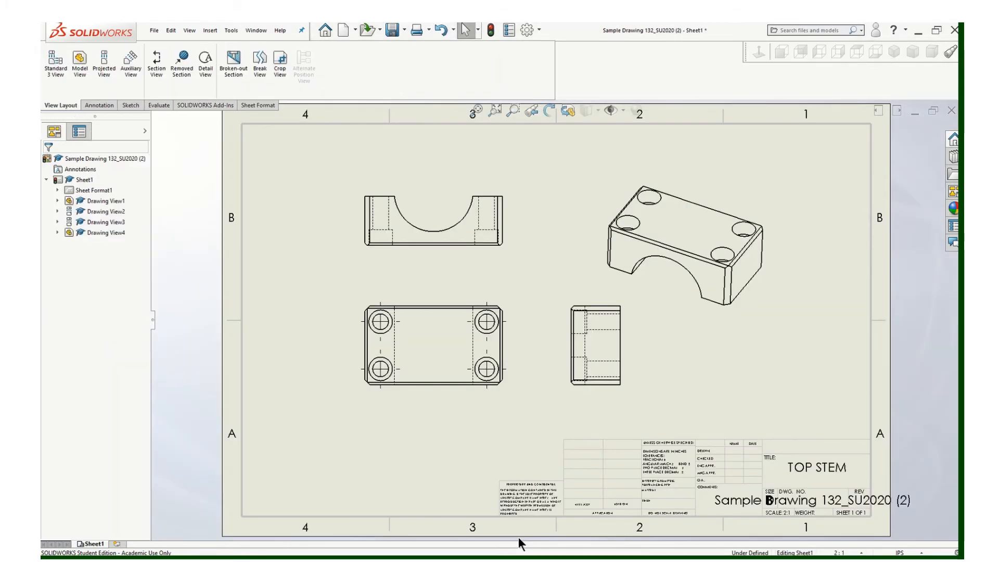
Delete the existing pictorial view from the sheet
click(683, 317)
key(Delete)
click(553, 251)
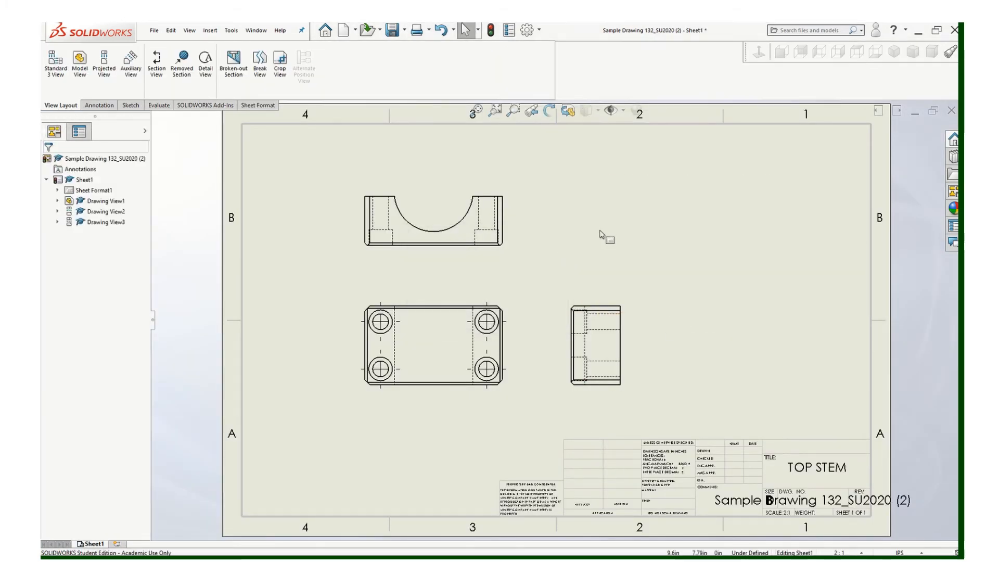
Refresh the View Palette and place the part's Current view above and to the right of the right view
click(953, 191)
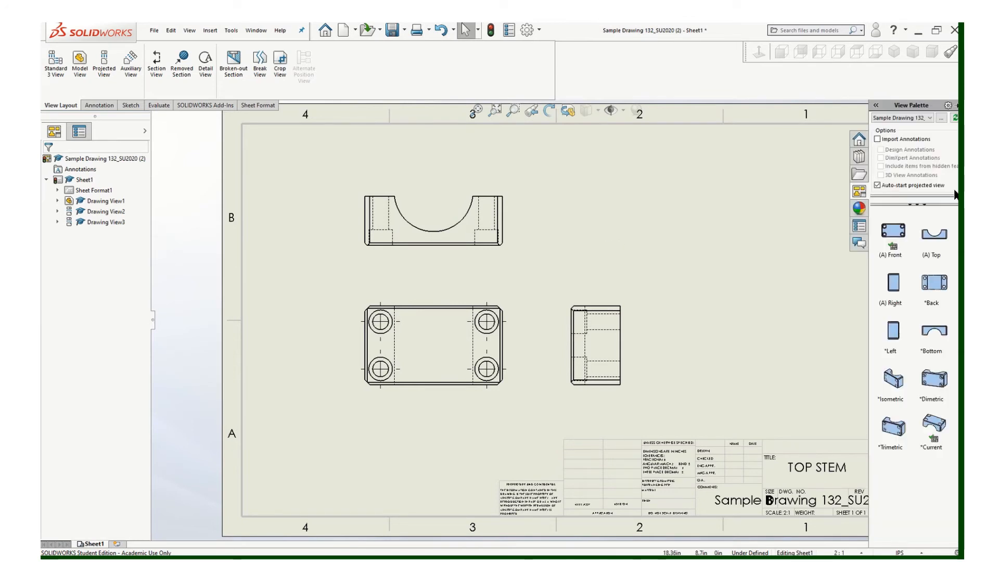
click(955, 119)
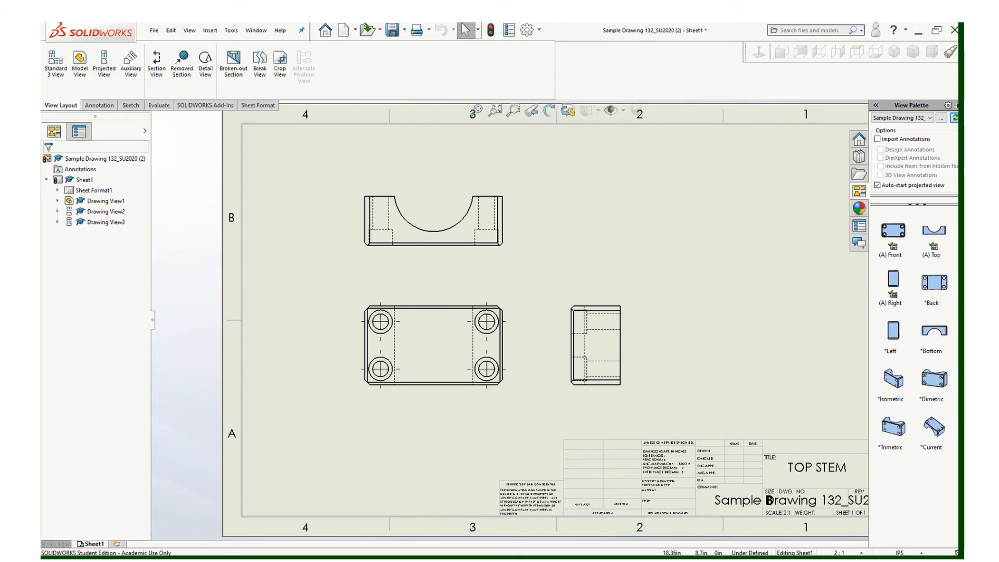
drag(936, 436, 689, 234)
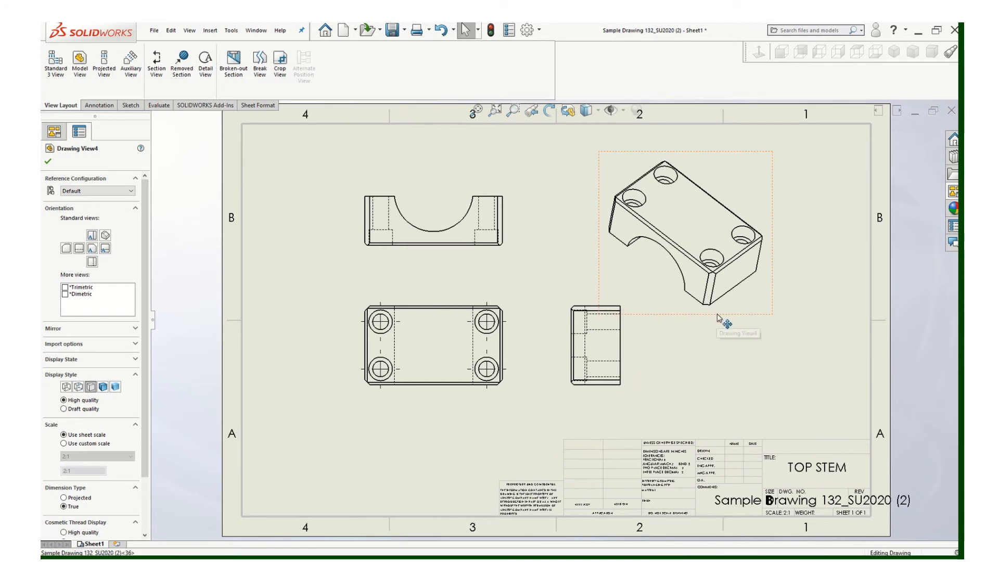
drag(715, 311, 742, 303)
click(548, 432)
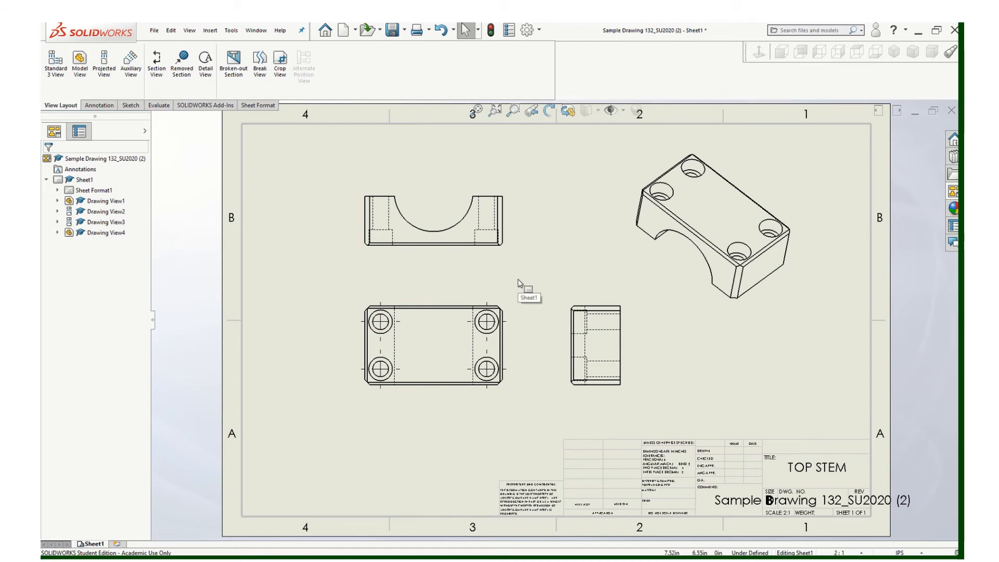
Automatically insert centerlines for the holes in the whole top view and the whole right view
mouse_move(440, 26)
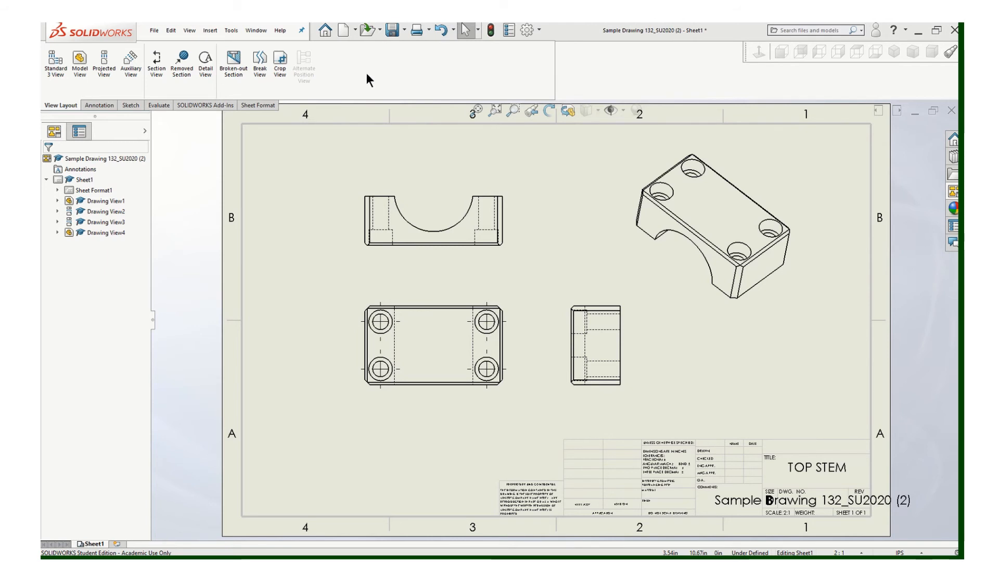
click(95, 106)
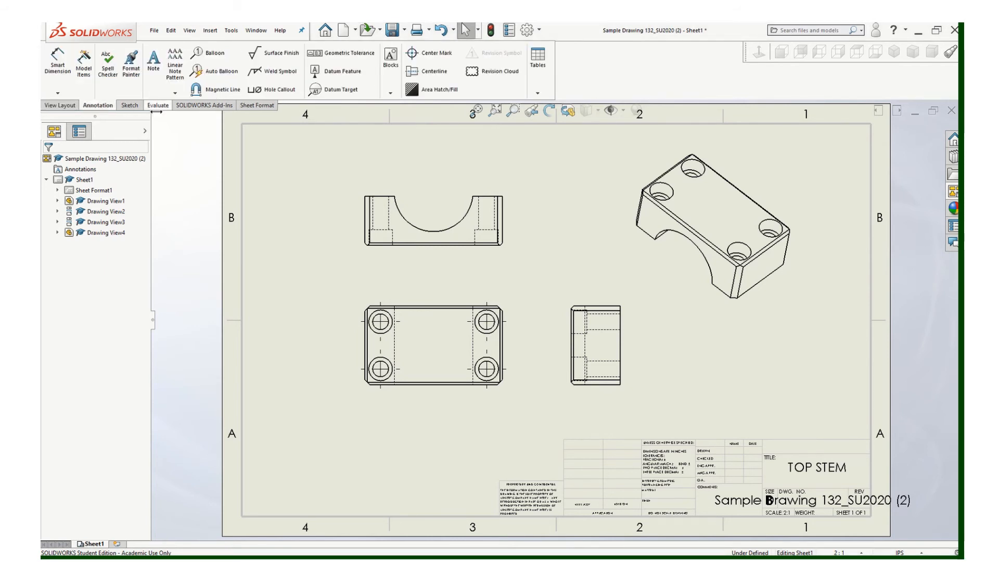
click(429, 73)
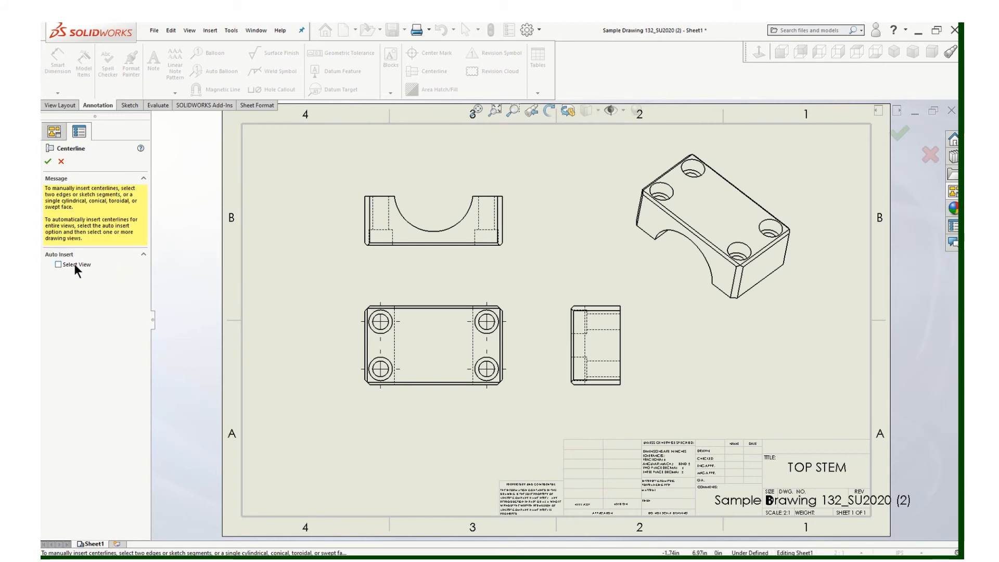
click(58, 265)
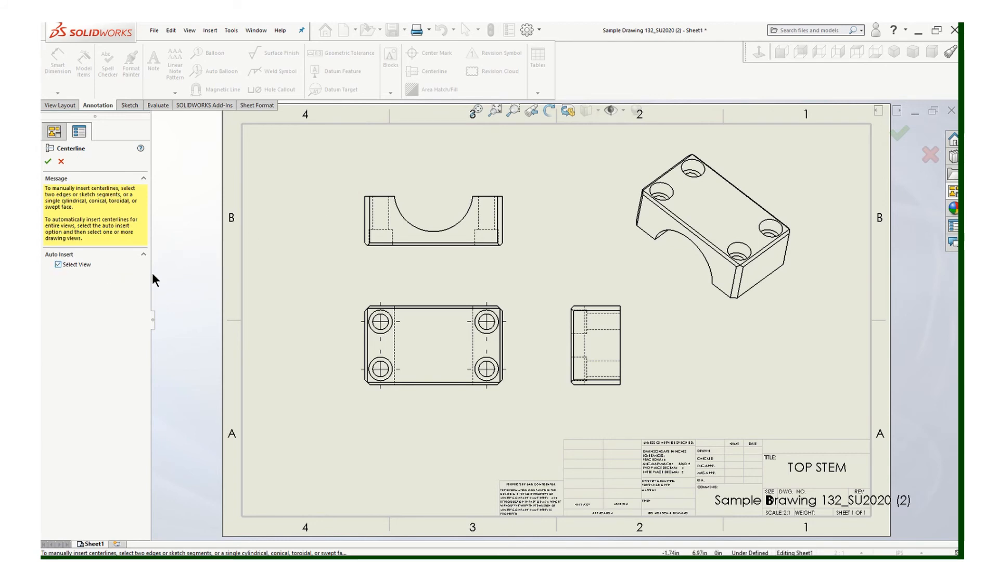
click(374, 257)
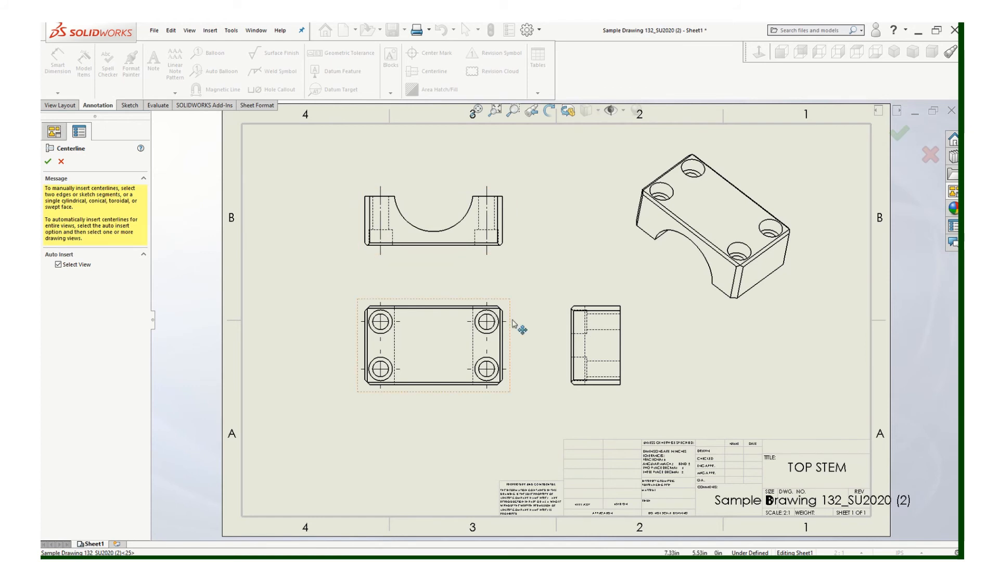
click(566, 331)
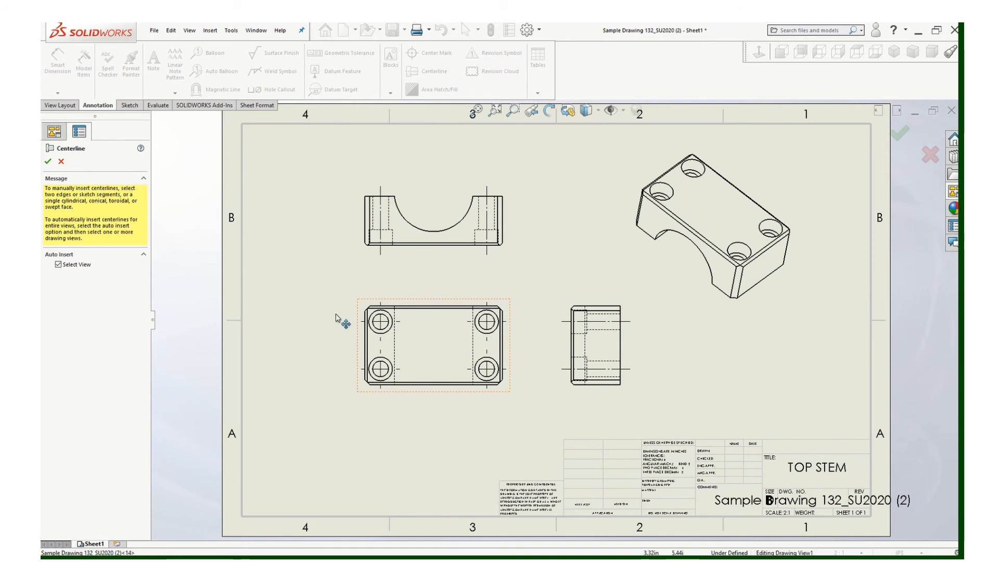
click(47, 161)
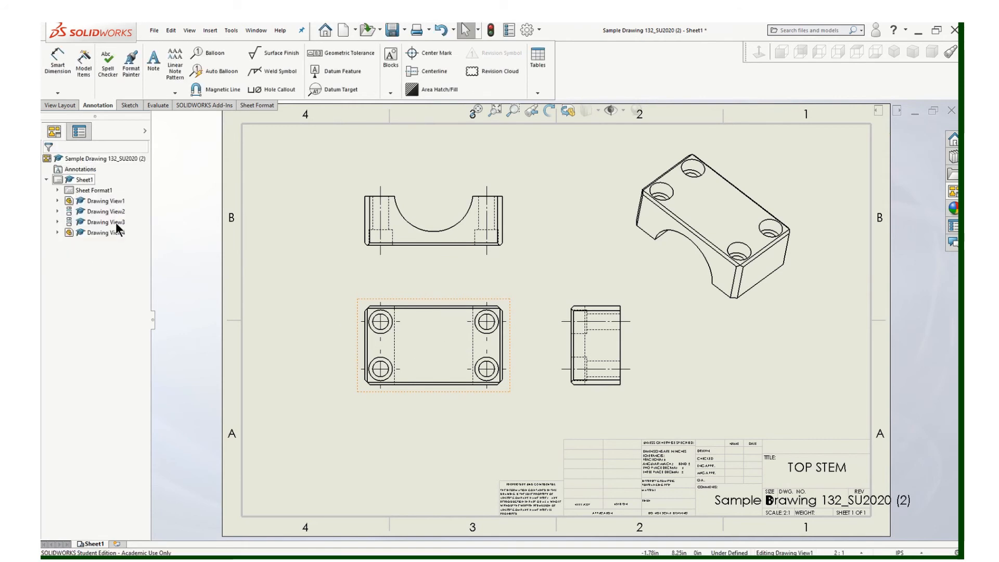
Add a vertical centerline to the front view midway between the two hidden edges of the arc cutout
click(426, 73)
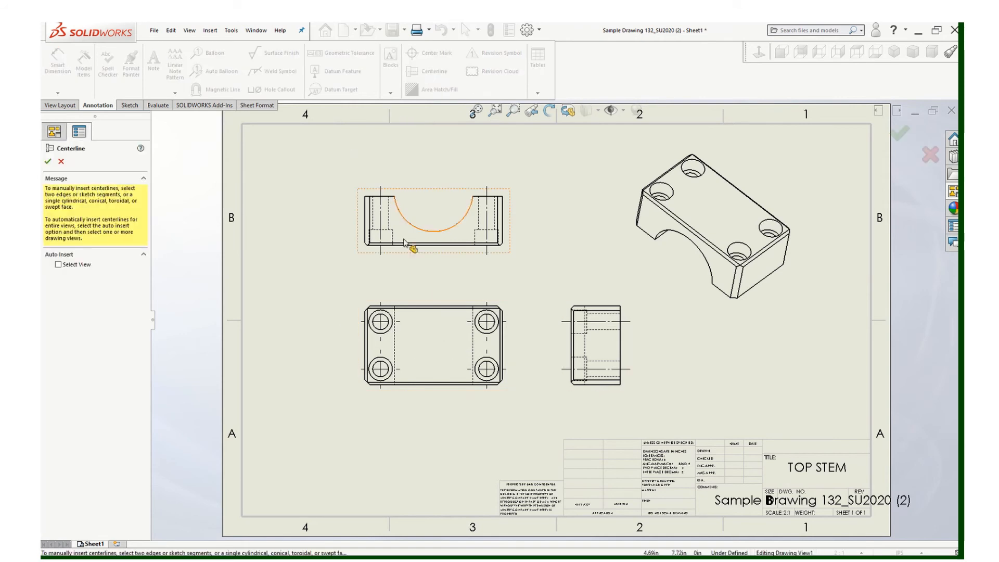
click(395, 353)
click(474, 348)
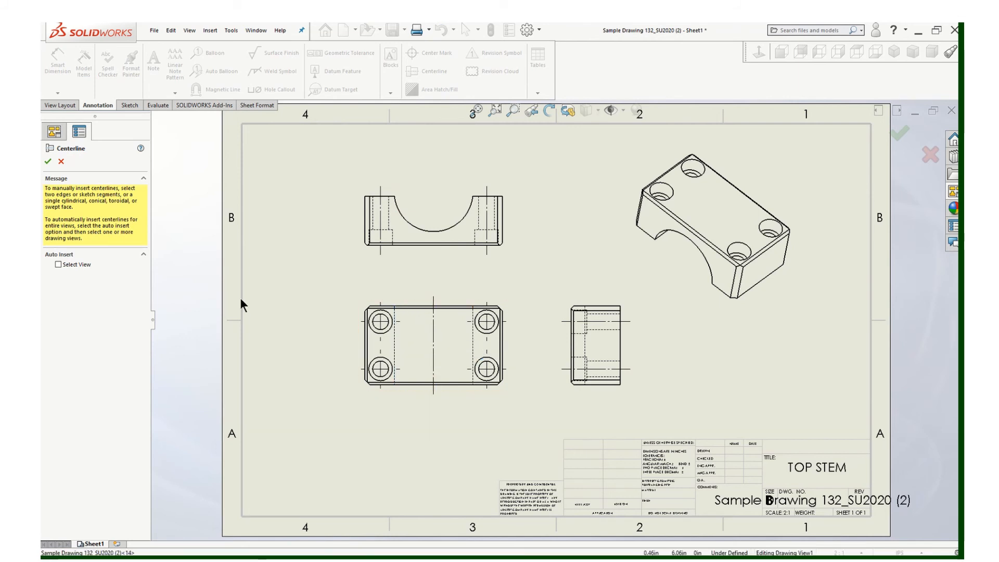
click(48, 161)
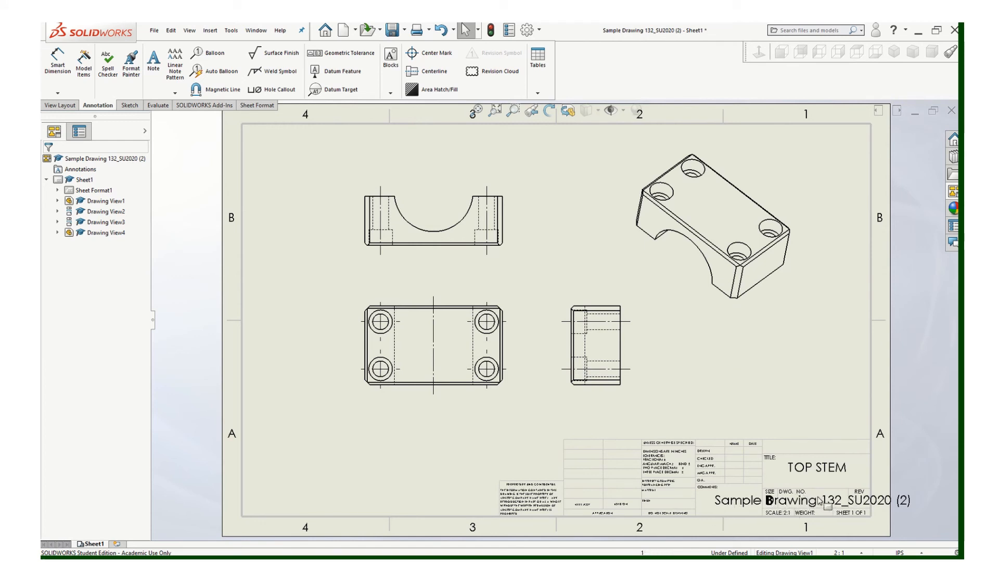
Open the sheet format for editing and set the drawing number note's font size to 12
right_click(91, 194)
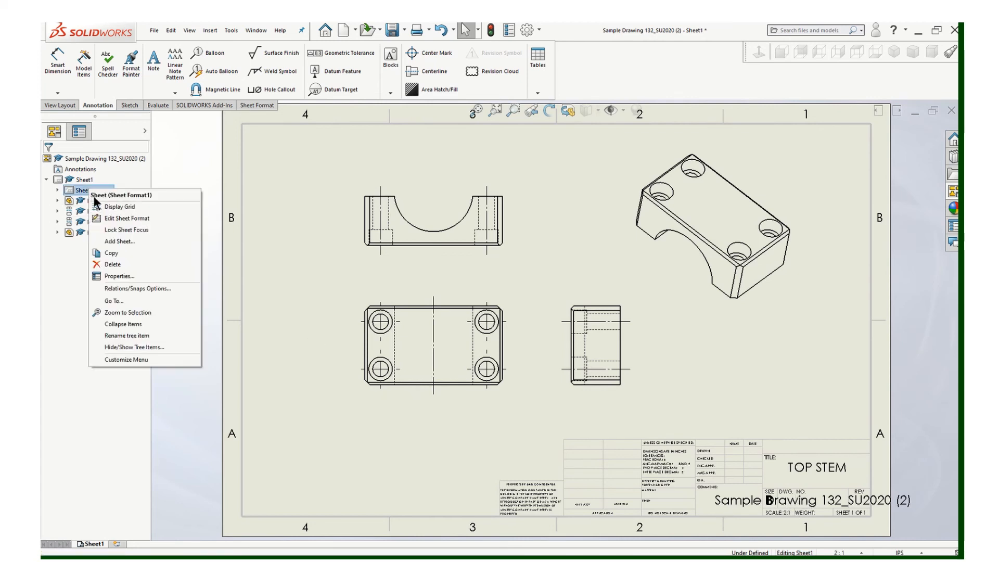
click(119, 219)
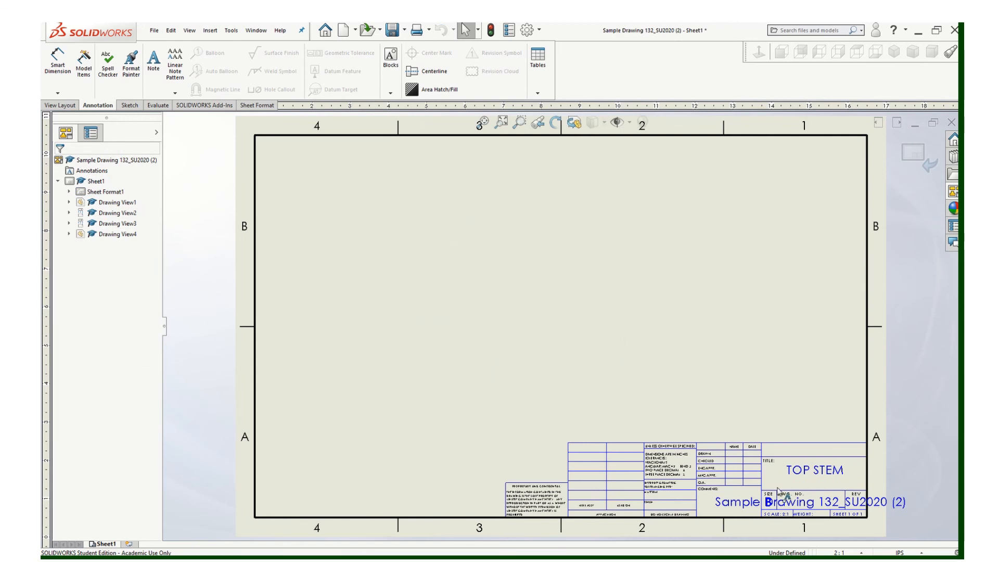
click(811, 503)
double_click(768, 502)
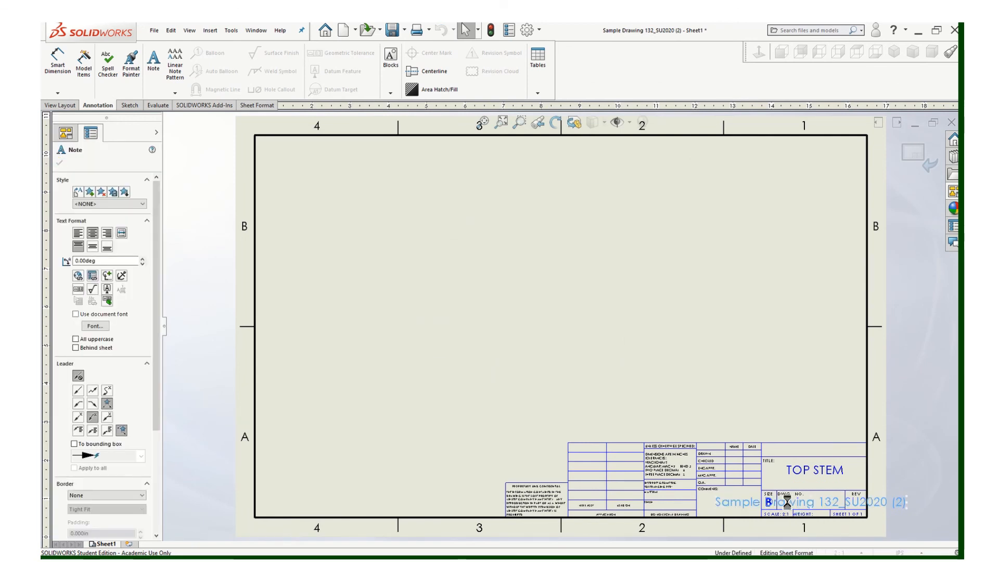
click(629, 479)
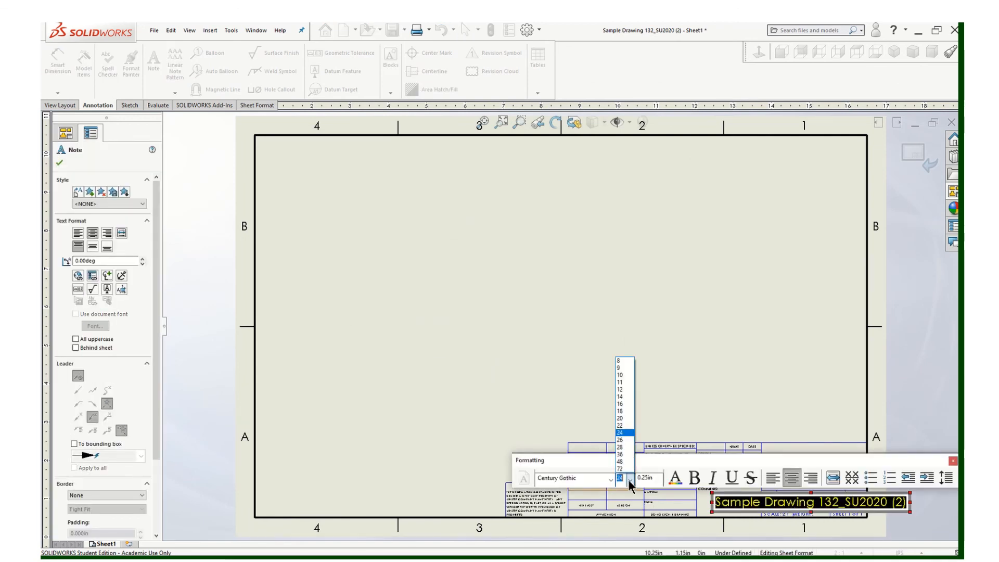
click(622, 390)
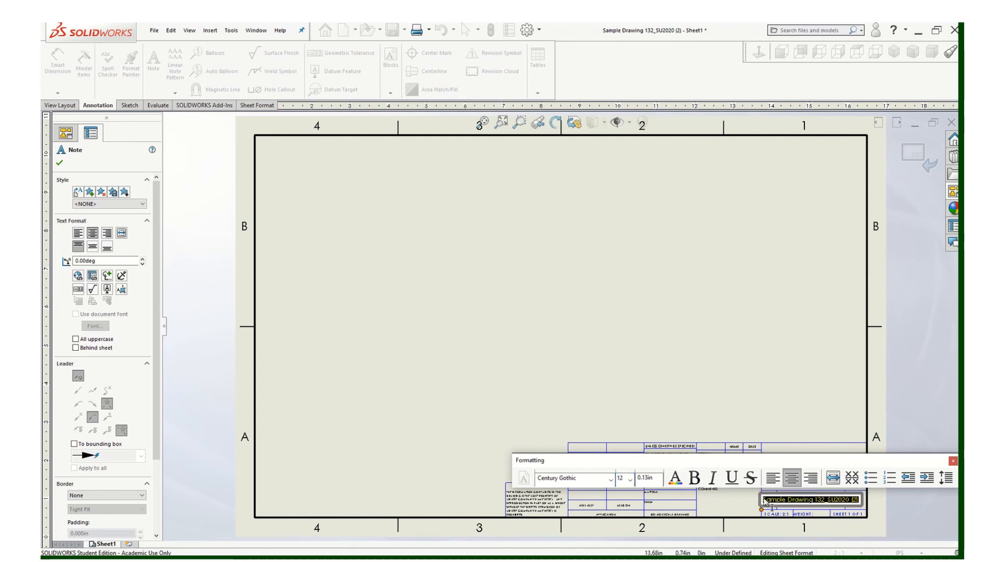
Narrow the drawing number note so its text wraps onto two lines inside the DWG. NO. box, and exit sheet format editing
mouse_move(760, 503)
mouse_down()
mouse_move(784, 506)
mouse_move(776, 505)
mouse_up()
click(953, 461)
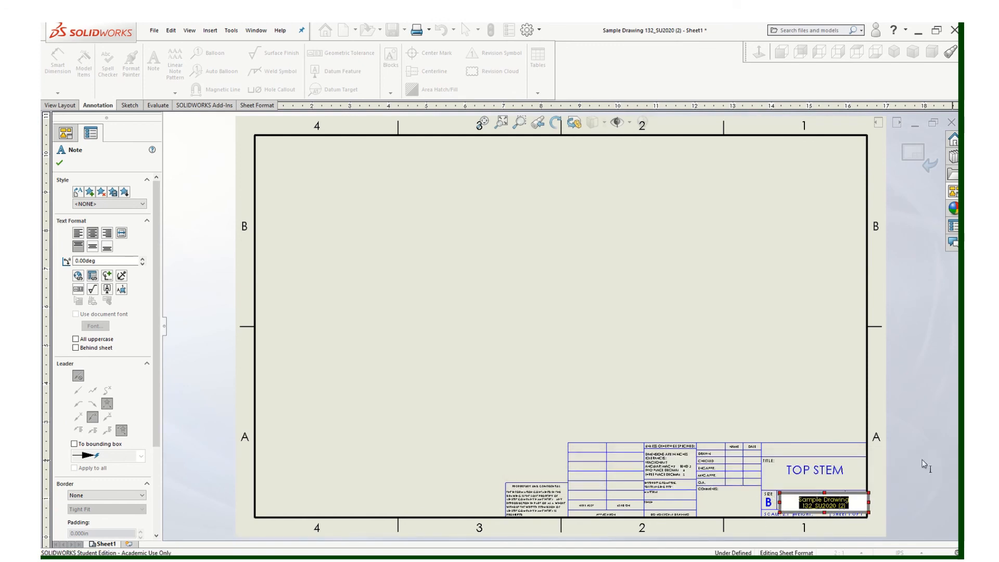
click(61, 162)
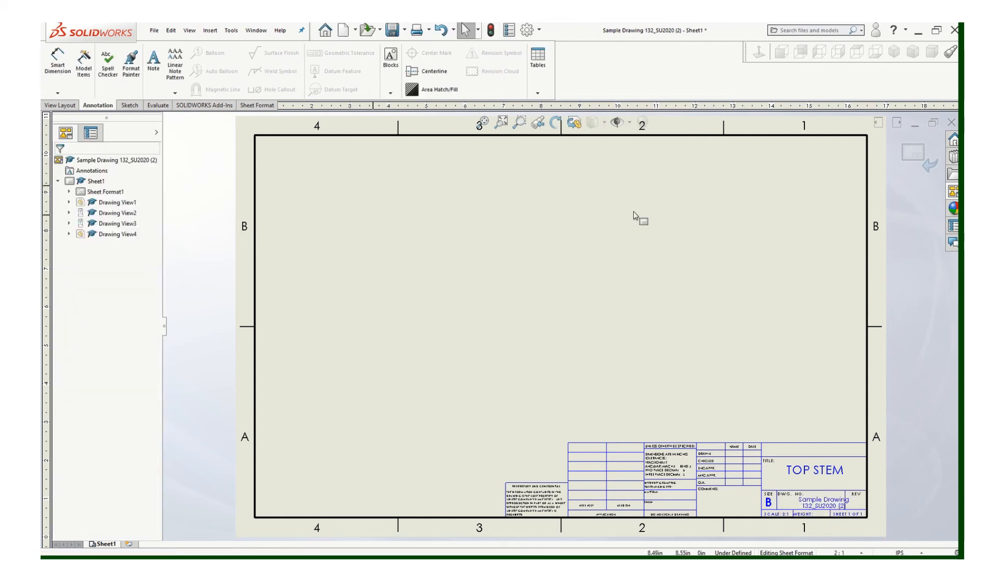
click(919, 157)
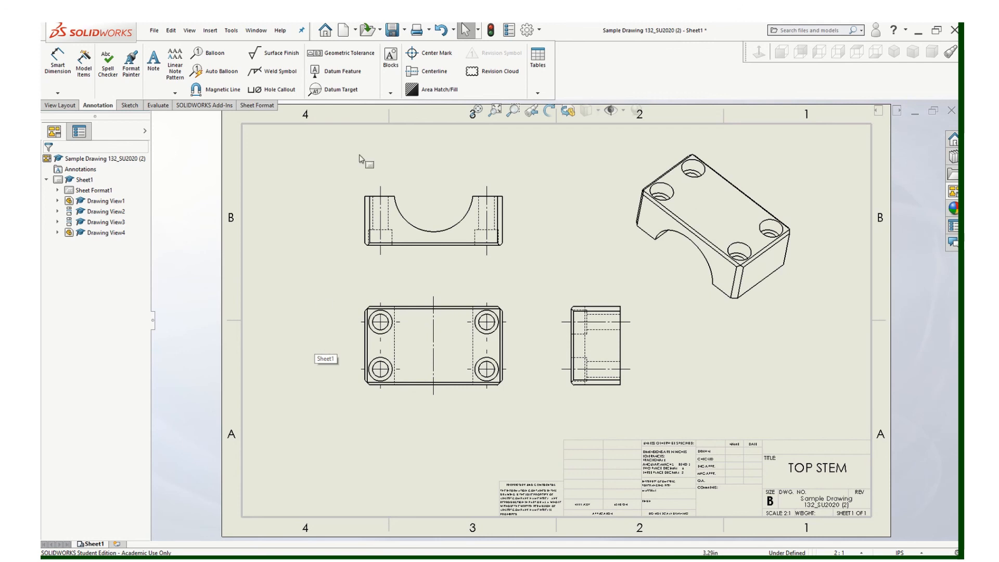
mouse_move(432, 27)
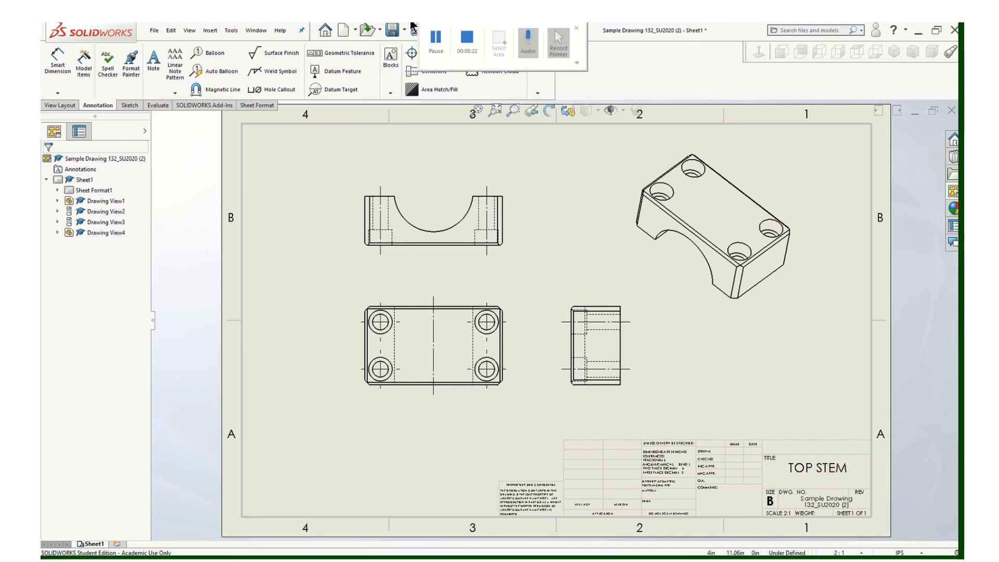